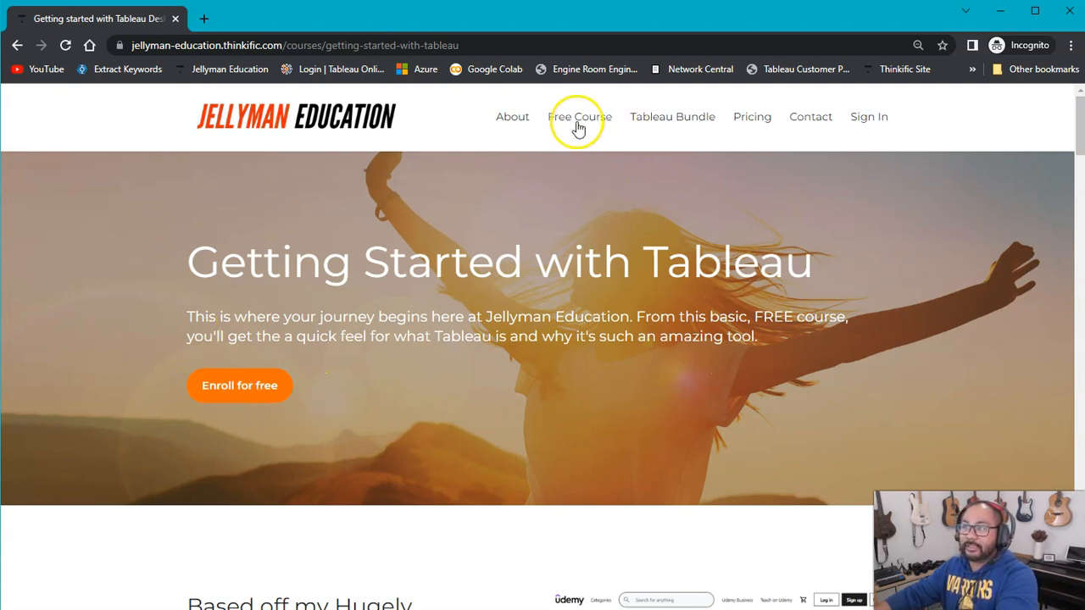
Review the free Getting Started with Tableau course's contents and details, and open the Tableau Bundle page.
scroll(542, 407, "down", 10)
scroll(570, 398, "down", 15)
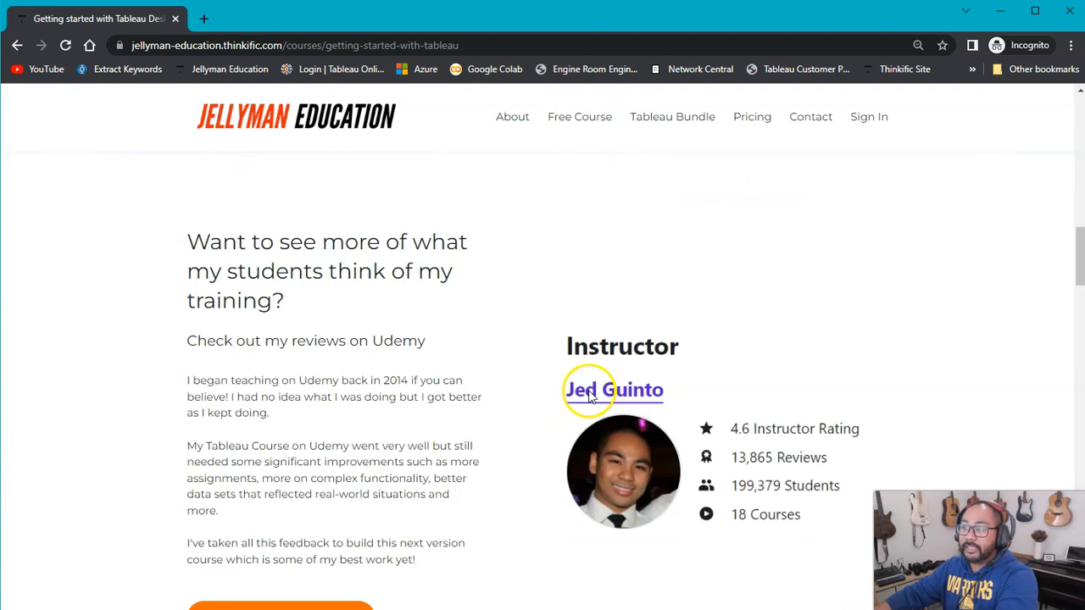
scroll(587, 386, "down", 5)
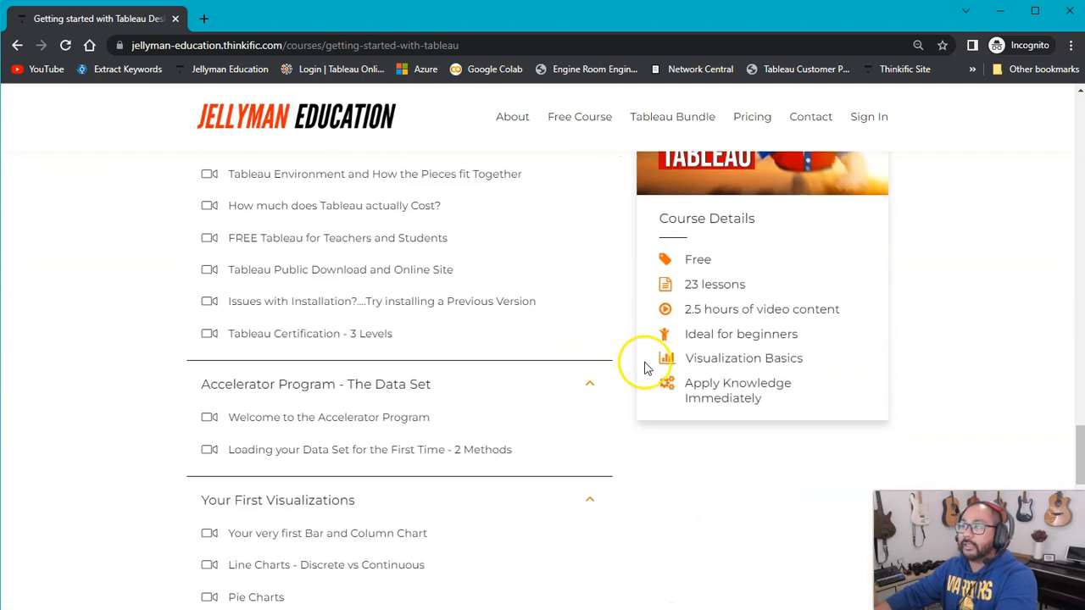
left_click_drag(684, 309, 740, 308)
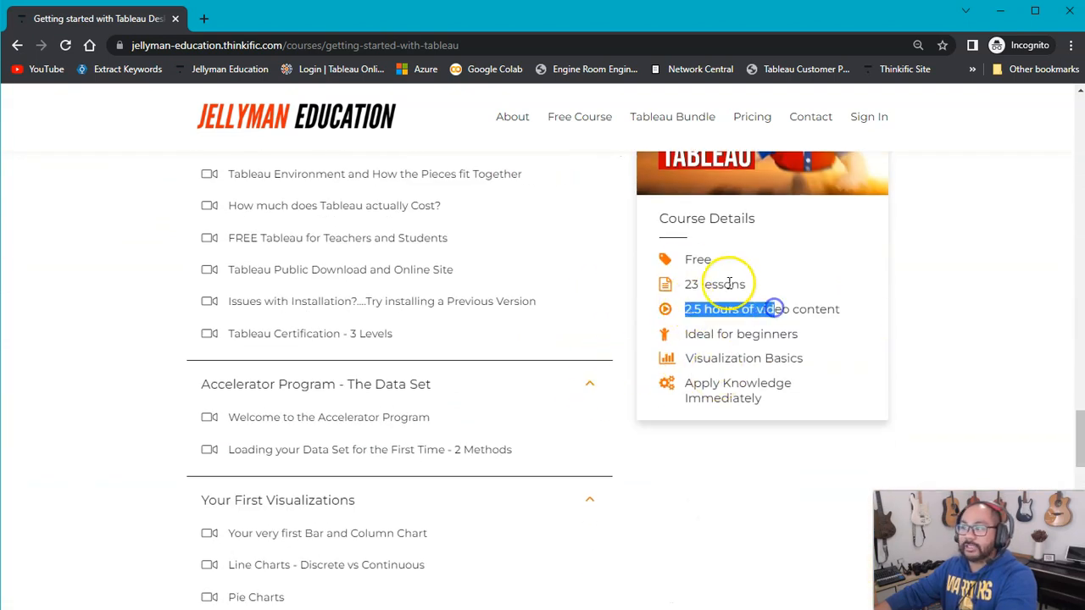
scroll(346, 348, "down", 3)
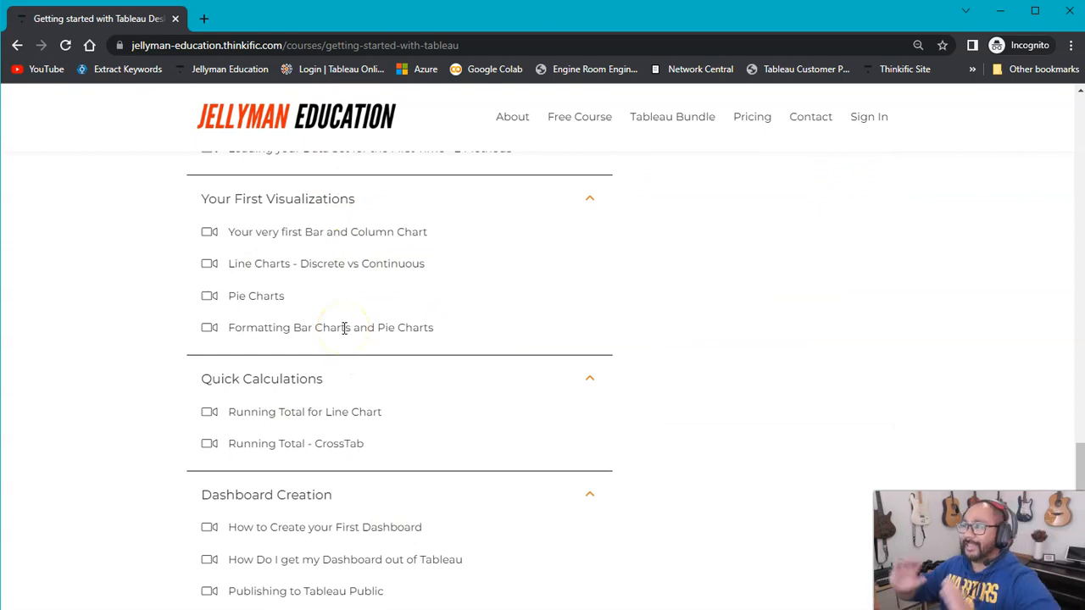
left_click(670, 125)
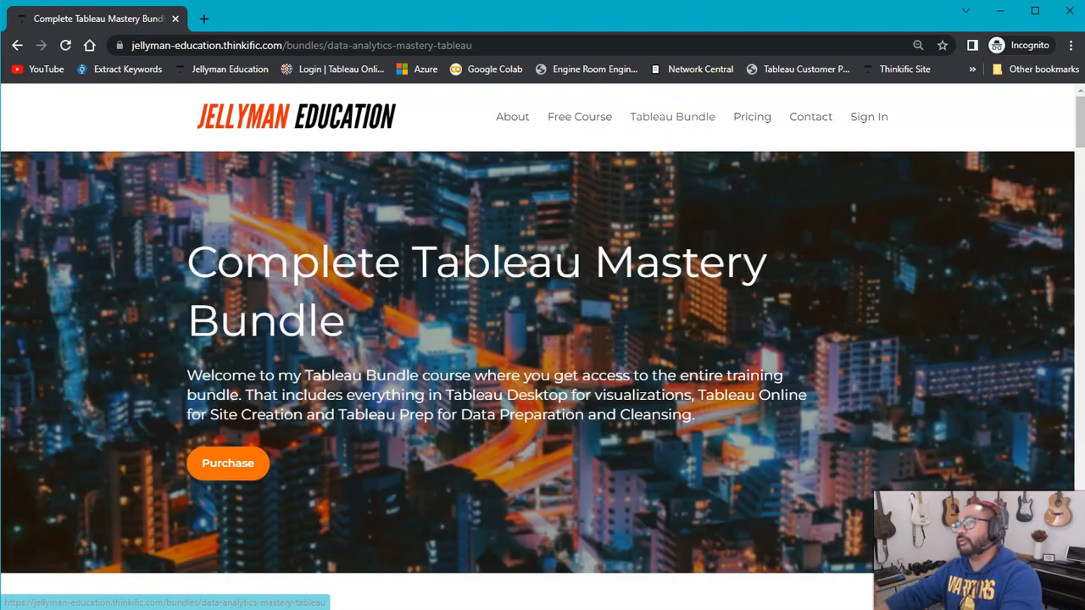
left_click(997, 16)
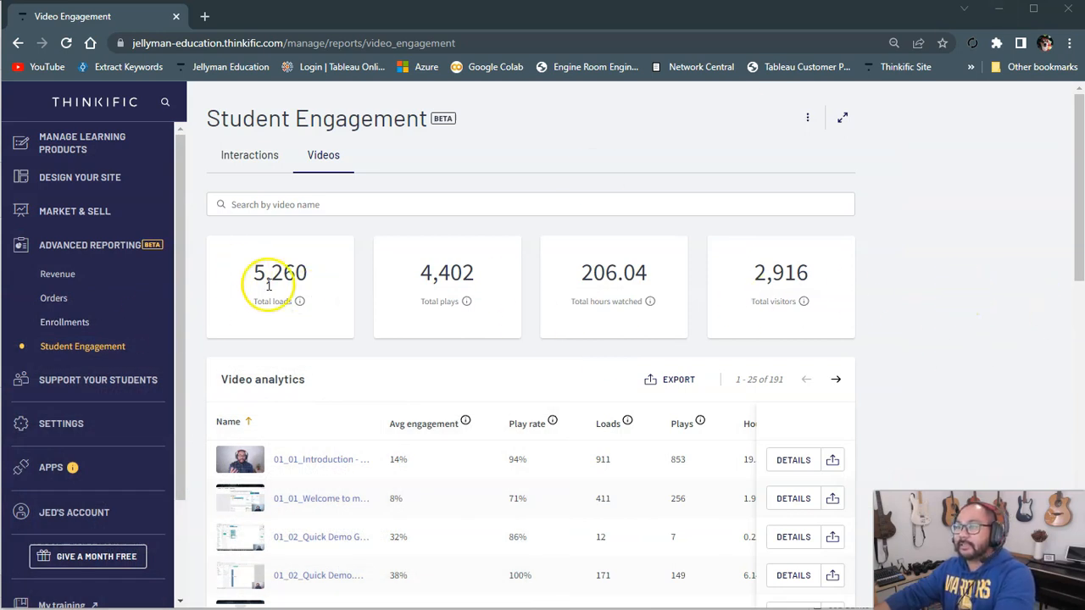
Examine the total video loads, plays and hours watched in the Student Engagement report.
left_click_drag(254, 272, 282, 273)
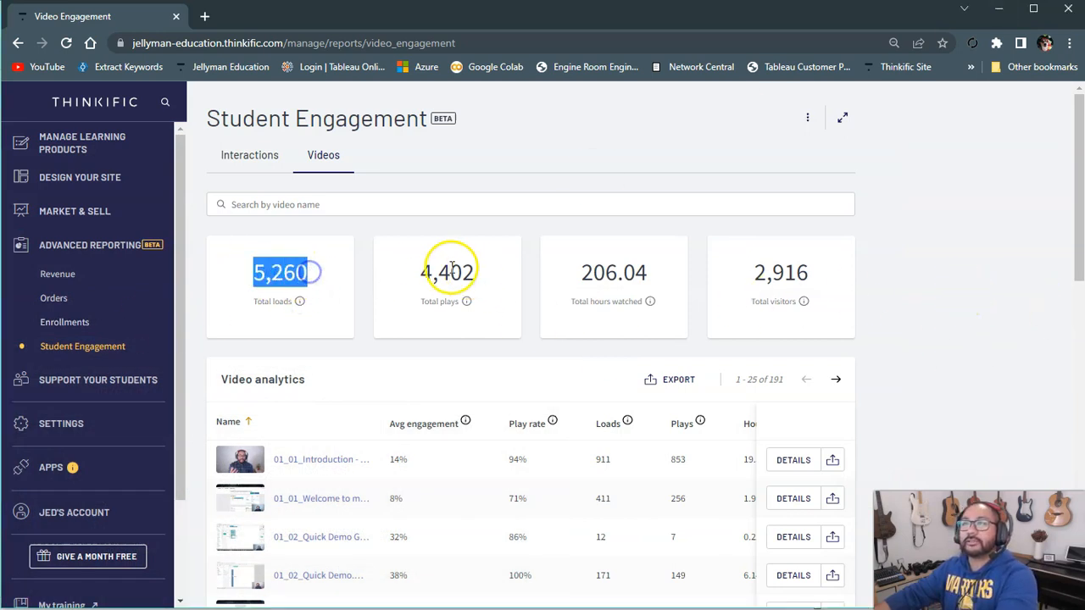
left_click_drag(422, 273, 509, 270)
left_click_drag(600, 278, 649, 272)
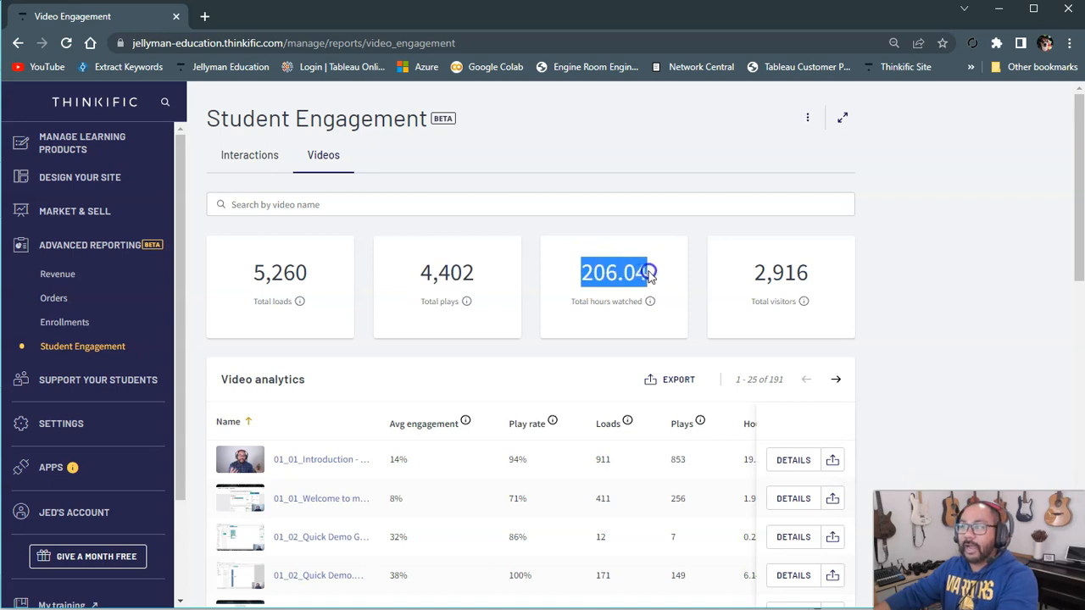
left_click(979, 261)
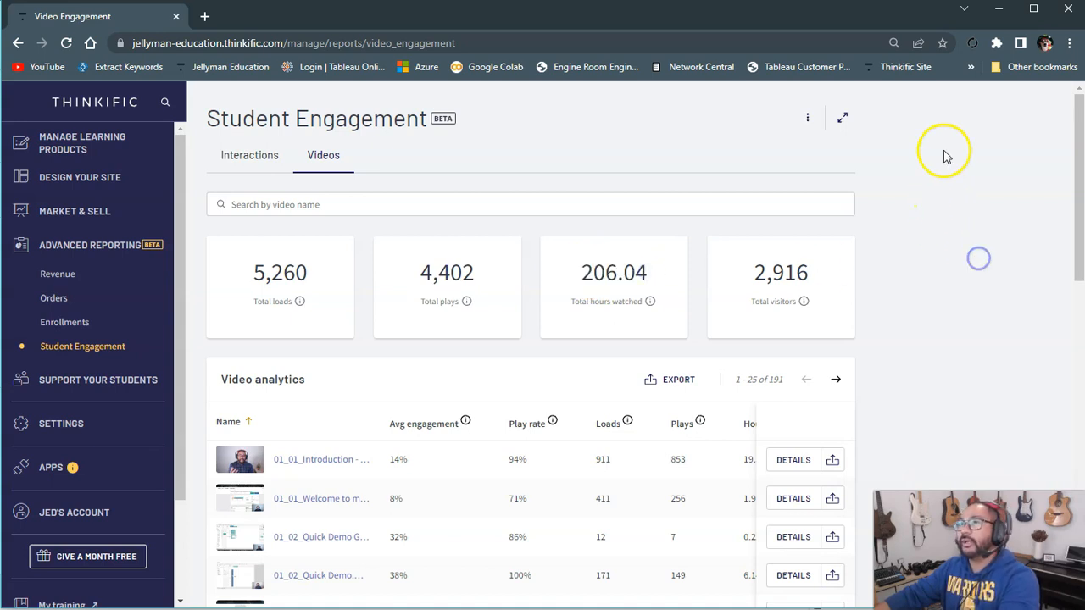
left_click(1000, 11)
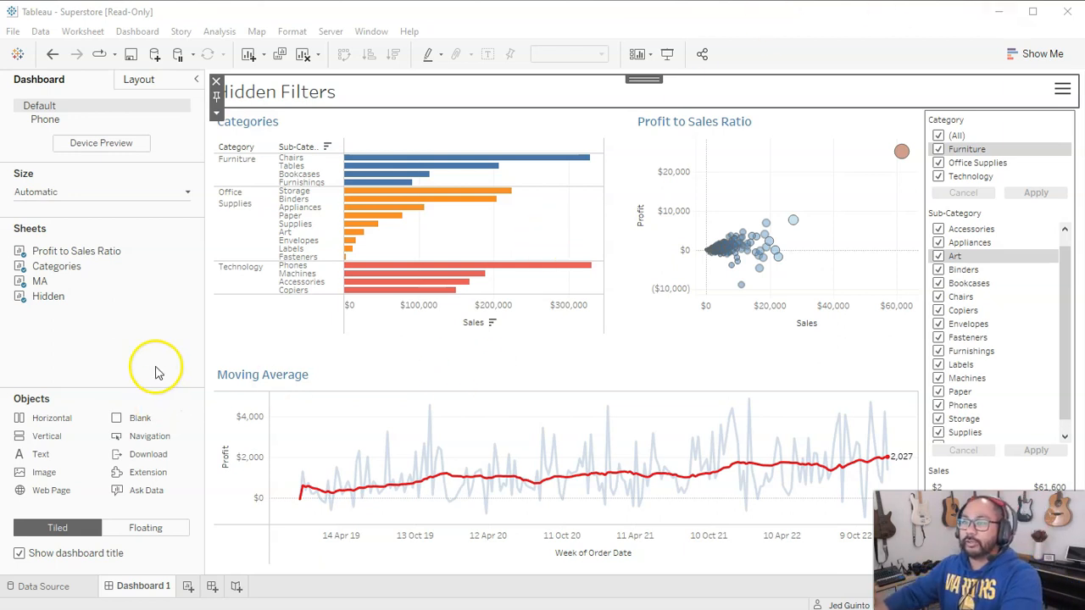
Narrow the Dashboard side pane to give the Hidden Filters dashboard more room.
left_click(204, 203)
left_click_drag(204, 204, 161, 201)
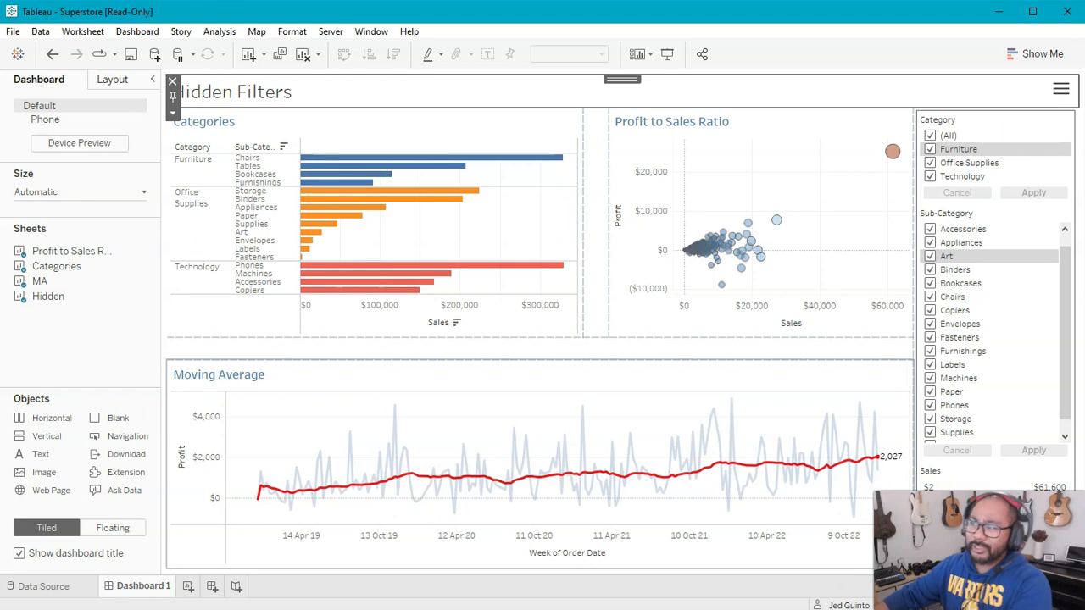
left_click(66, 356)
Mark the dashboard title, the three charts and the filter column with temporary screen annotations, and clear them.
key("alt+Tab")
left_click_drag(330, 78, 299, 40)
mouse_move(476, 136)
left_mouse_down()
mouse_move(474, 238)
mouse_move(429, 113)
left_mouse_up()
left_click_drag(761, 151, 767, 161)
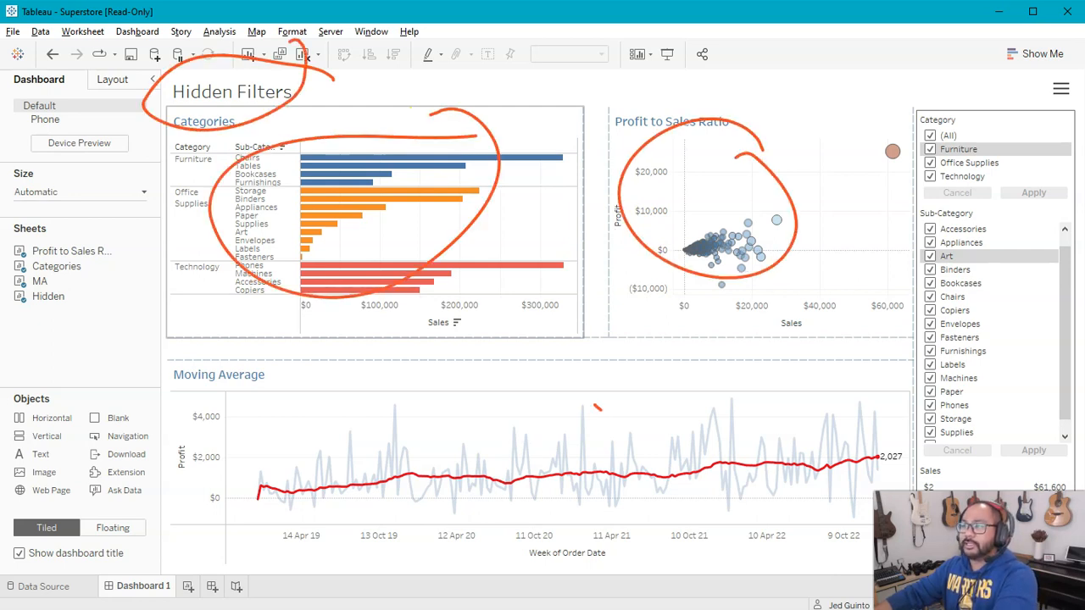
left_click_drag(596, 406, 559, 389)
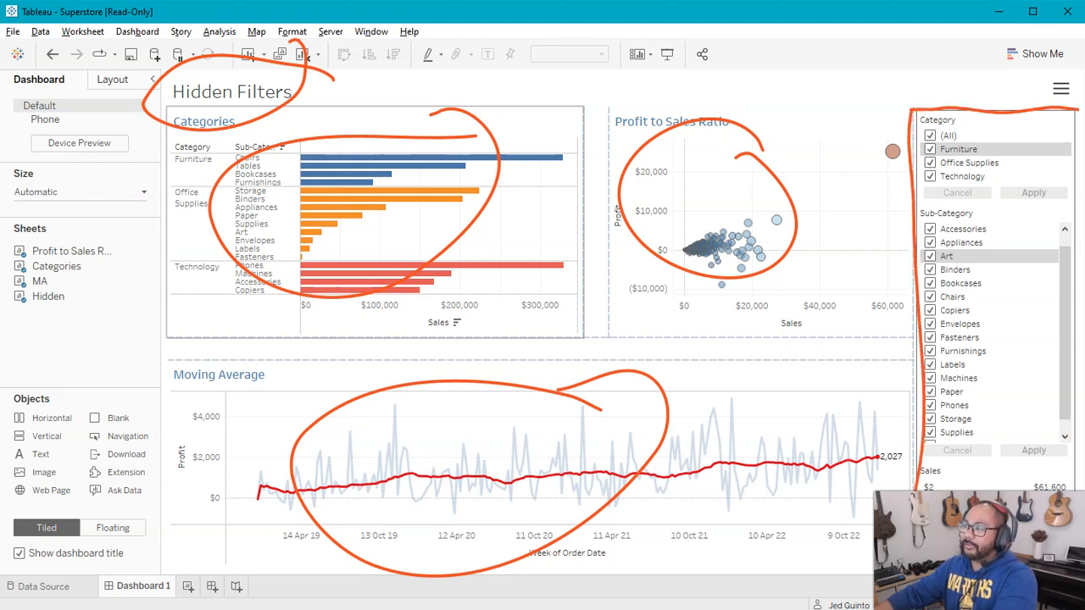
key("Escape")
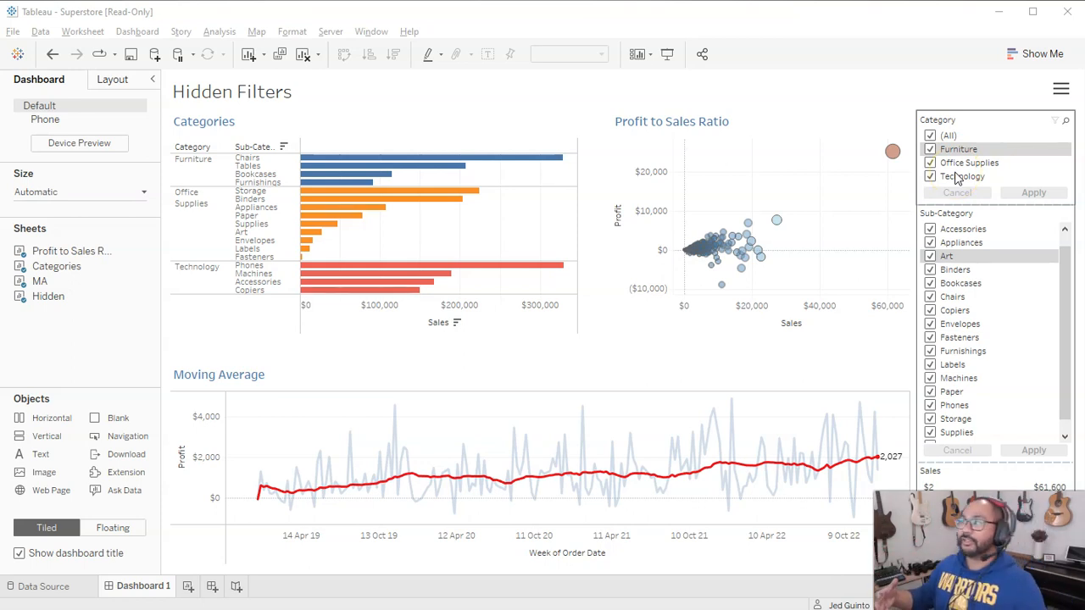
Change the Category and Sub-Category filters to the Multiple Values (dropdown) display.
left_click(875, 123)
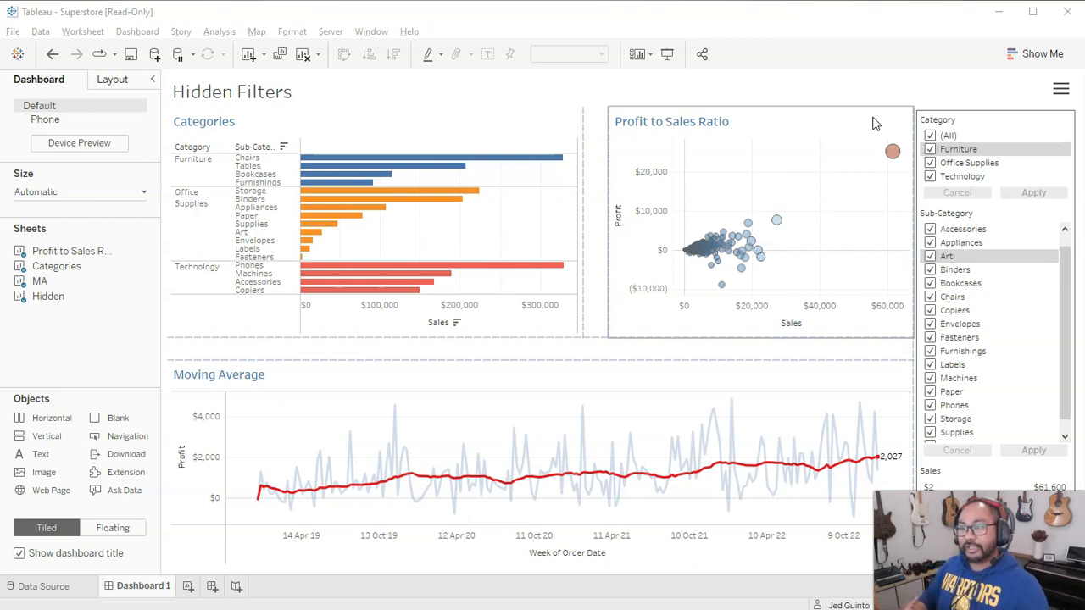
left_click(1017, 201)
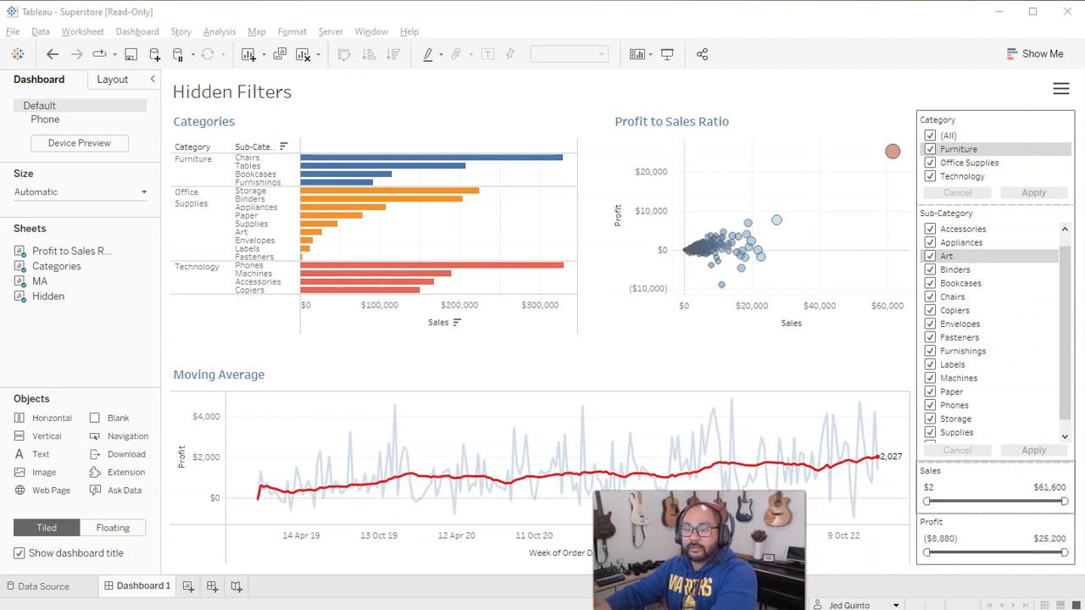
left_click(1004, 125)
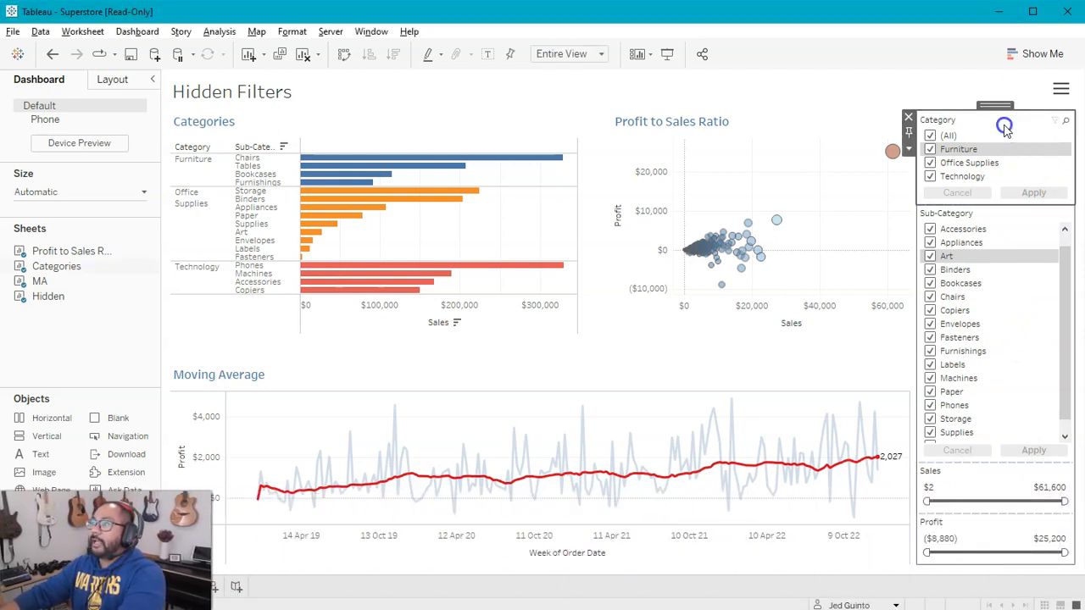
right_click(1006, 129)
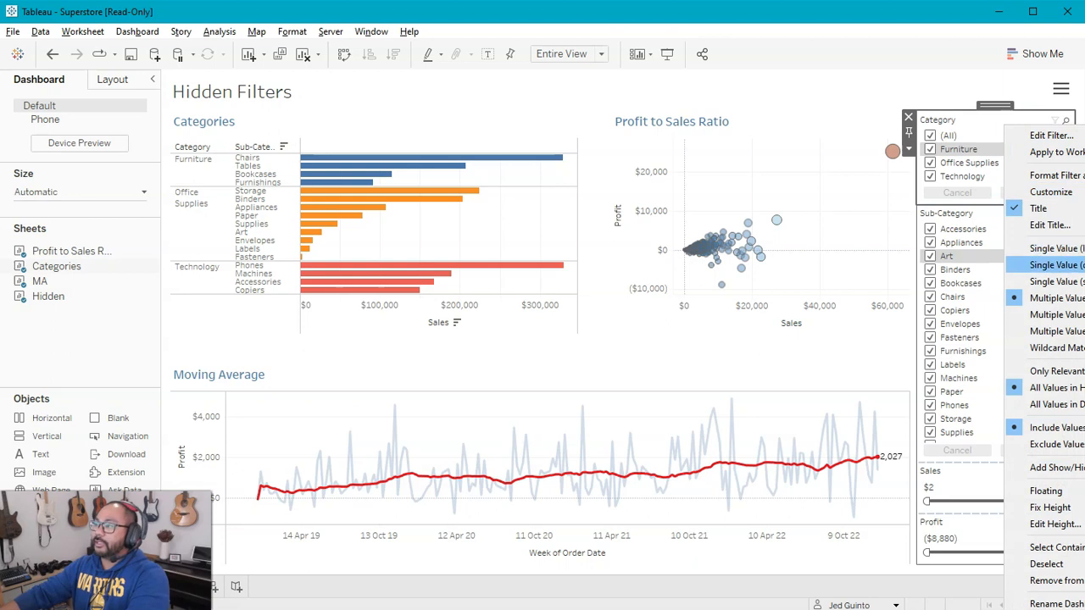
left_click(1050, 314)
right_click(991, 174)
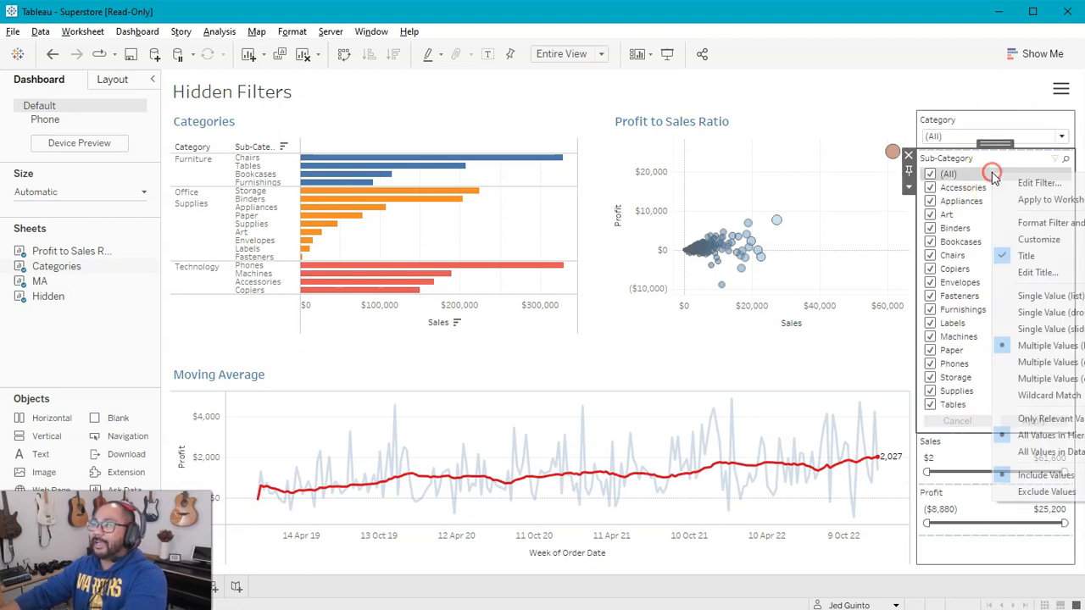
left_click(1047, 362)
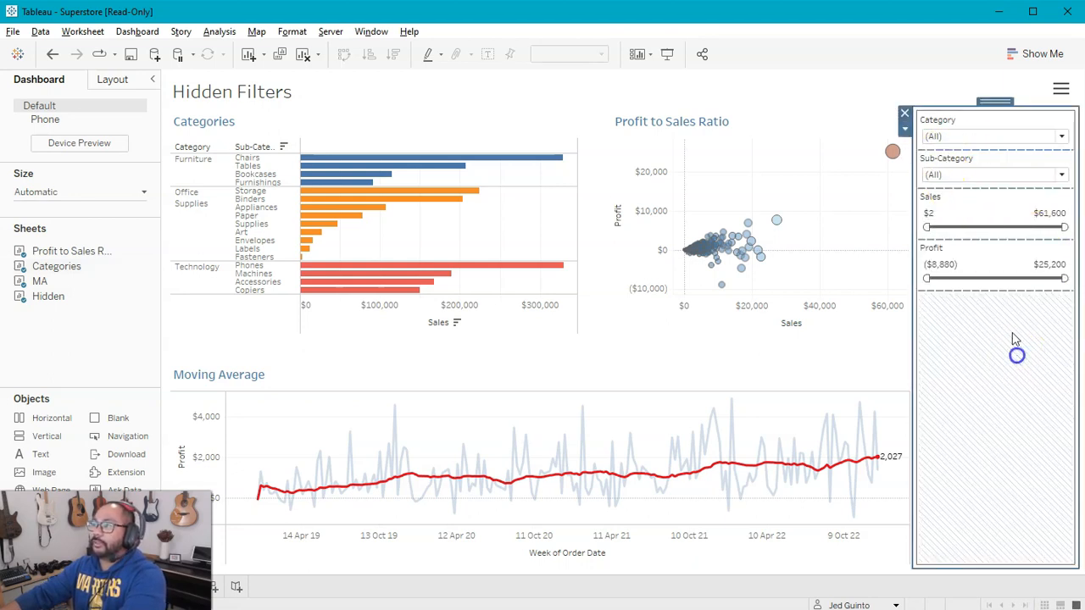
Set the Category and Sub-Category filters back to the Multiple Values (list) display.
mouse_move(997, 102)
left_mouse_down()
mouse_move(1005, 127)
mouse_move(1003, 111)
left_mouse_up()
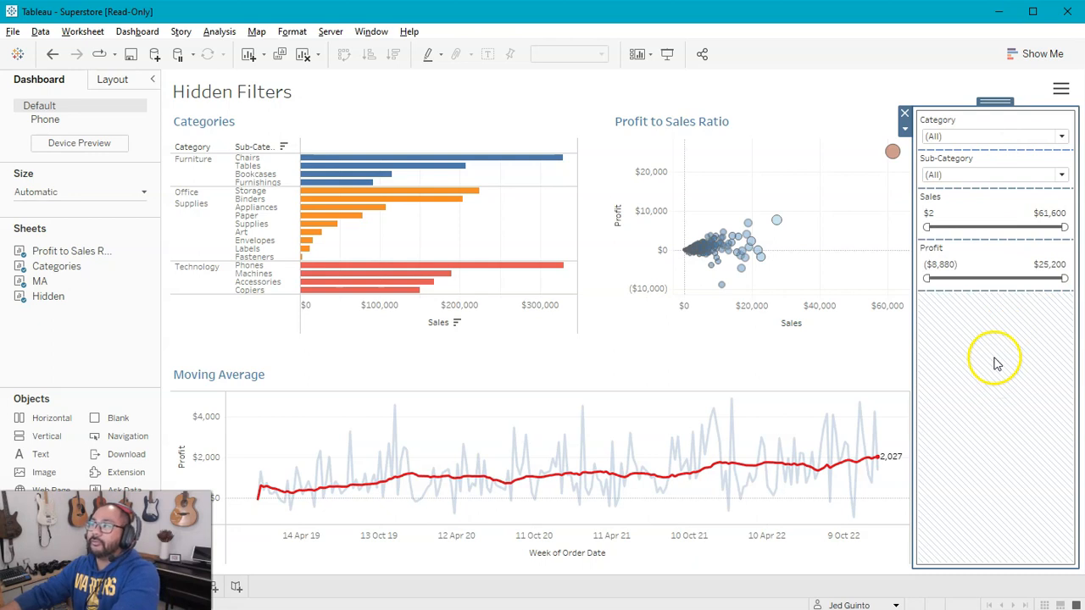
right_click(1004, 115)
left_click(1060, 290)
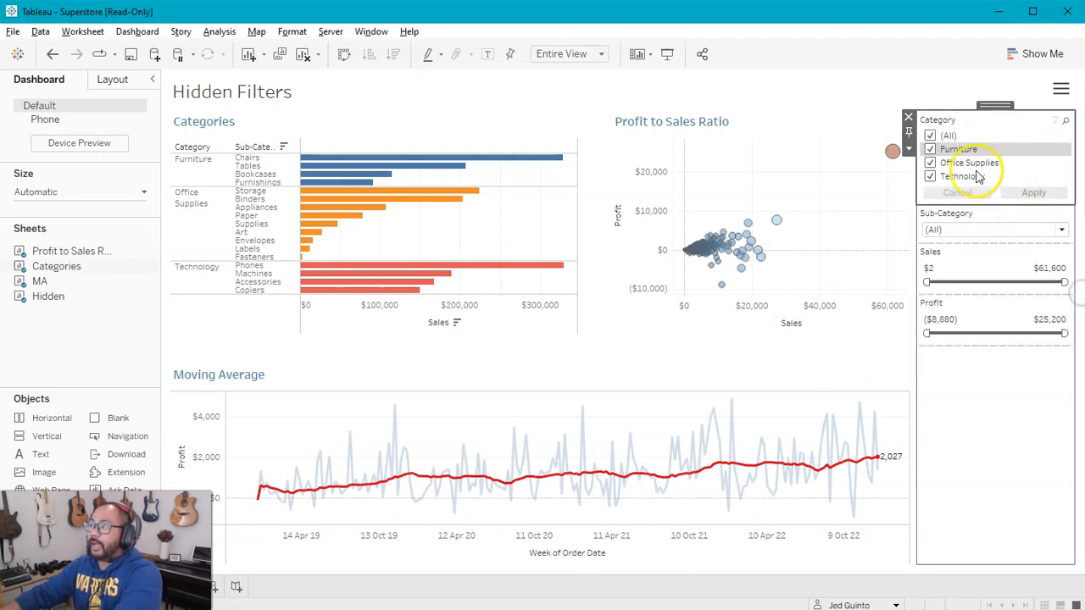
left_click(1053, 212)
left_click(1045, 383)
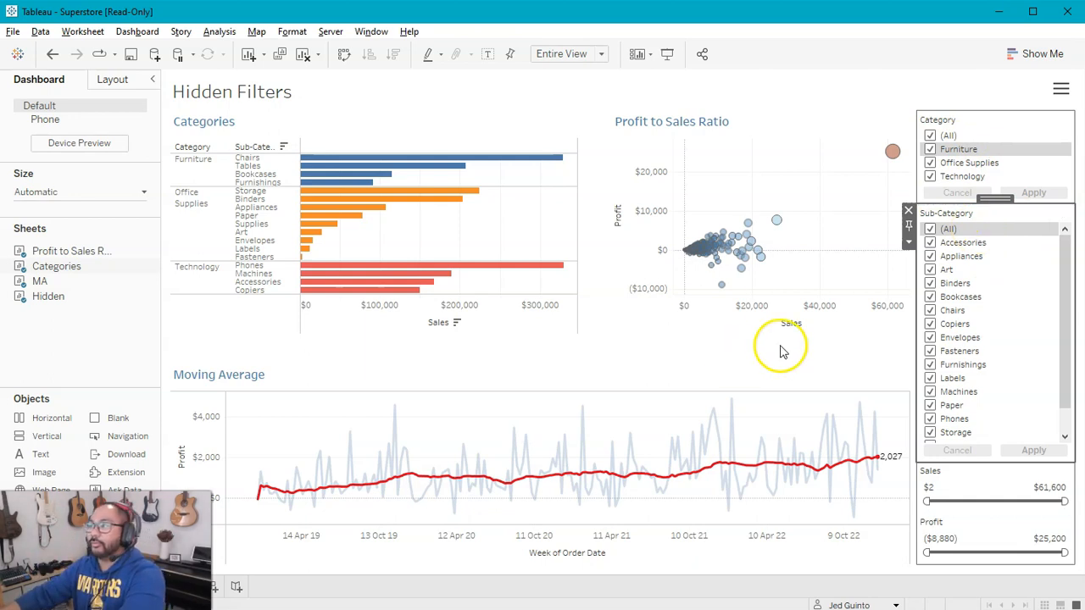
Add a Show/Hide button to the container holding all the filters, and place it in the header beside the Hidden Filters title.
left_click(823, 361)
left_click(1017, 113)
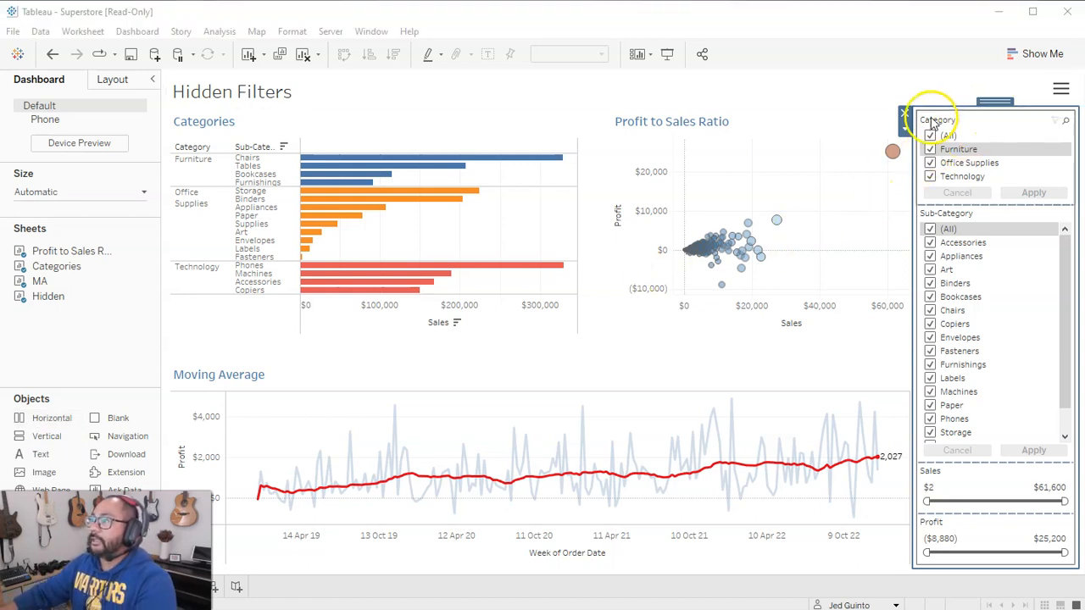
left_click(995, 102)
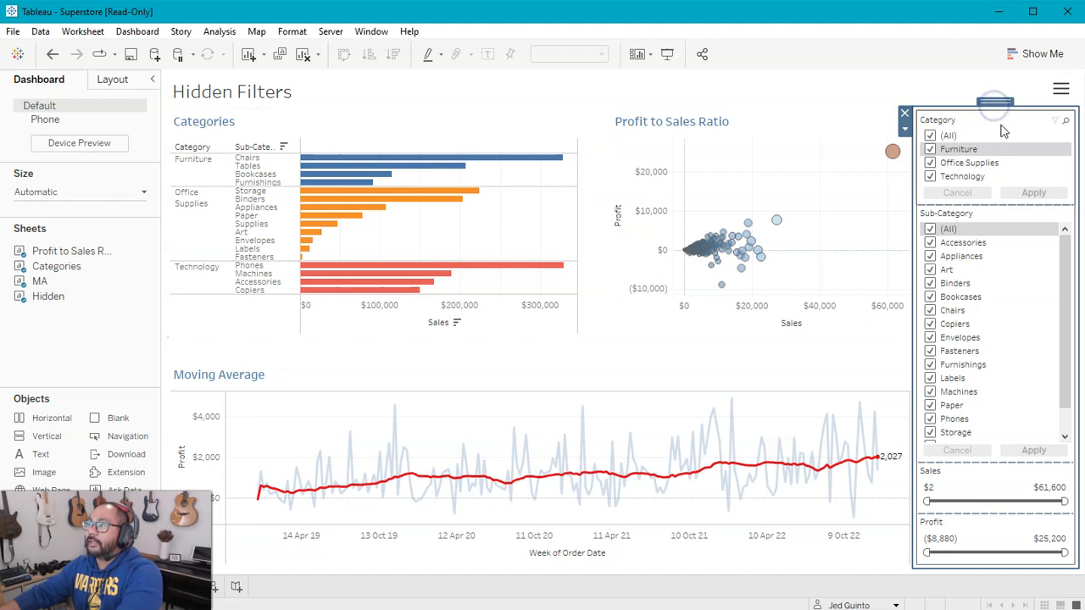
left_click(994, 212)
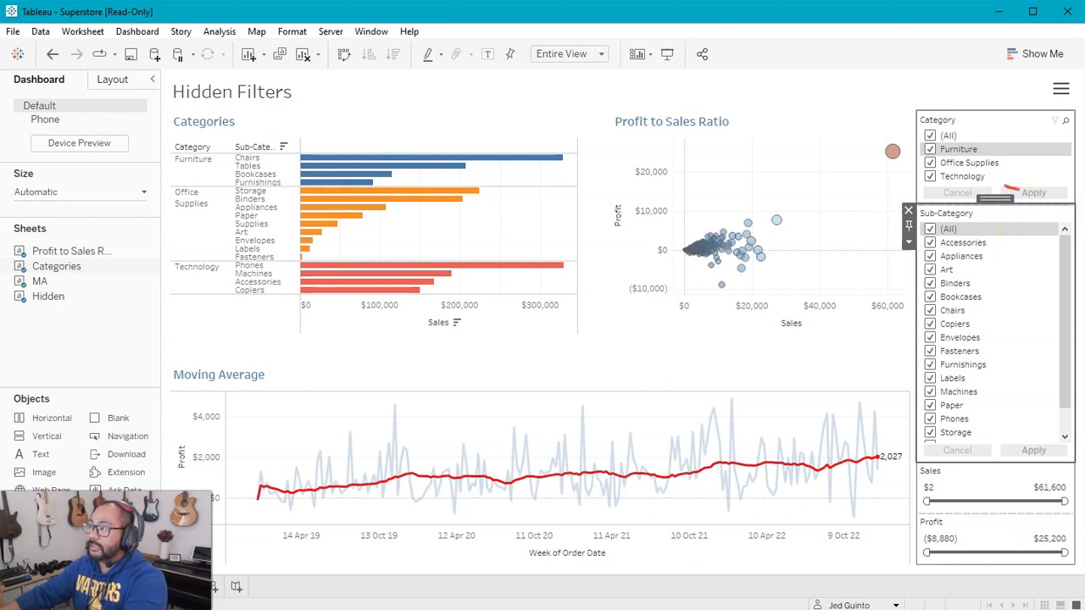
double_click(997, 201)
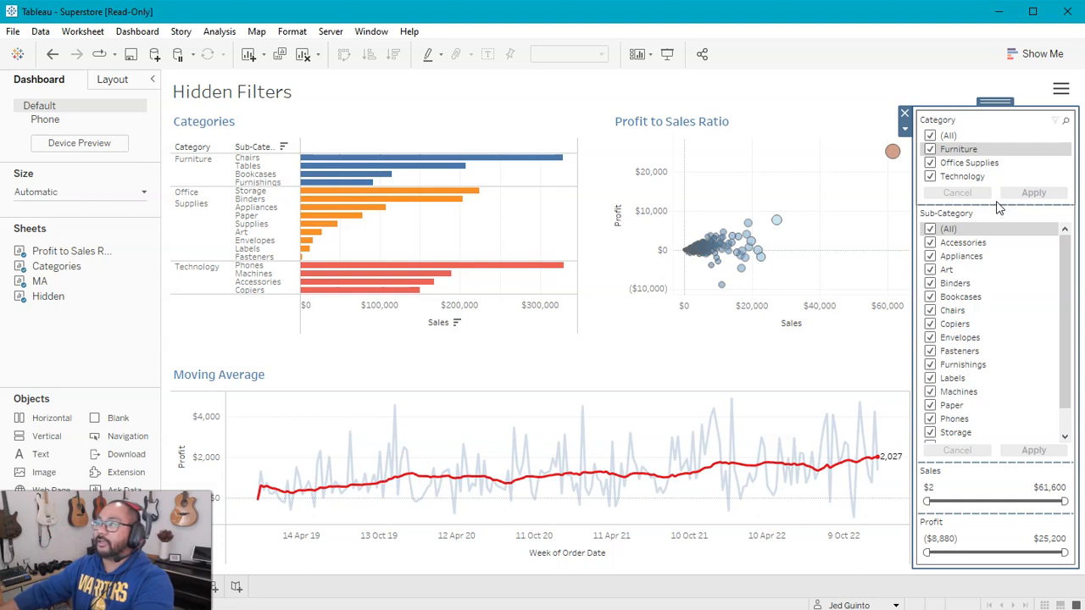
left_click(905, 129)
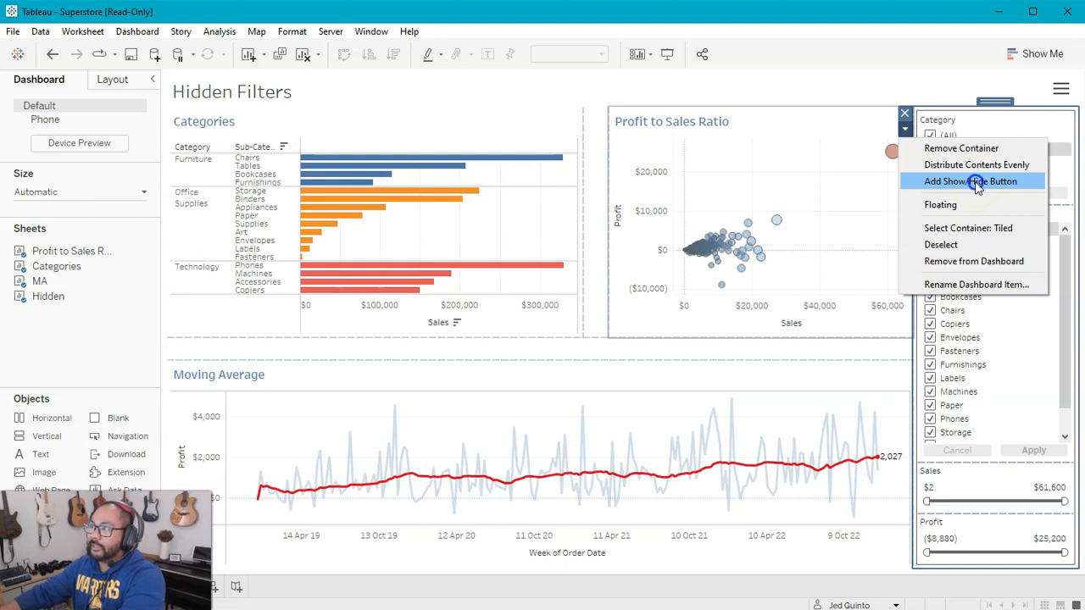
left_click(974, 185)
left_click_drag(893, 110, 430, 82)
Make the container holding the filters floating and move it over the Categories chart.
left_click(904, 286)
left_click(545, 162)
left_click(1021, 138)
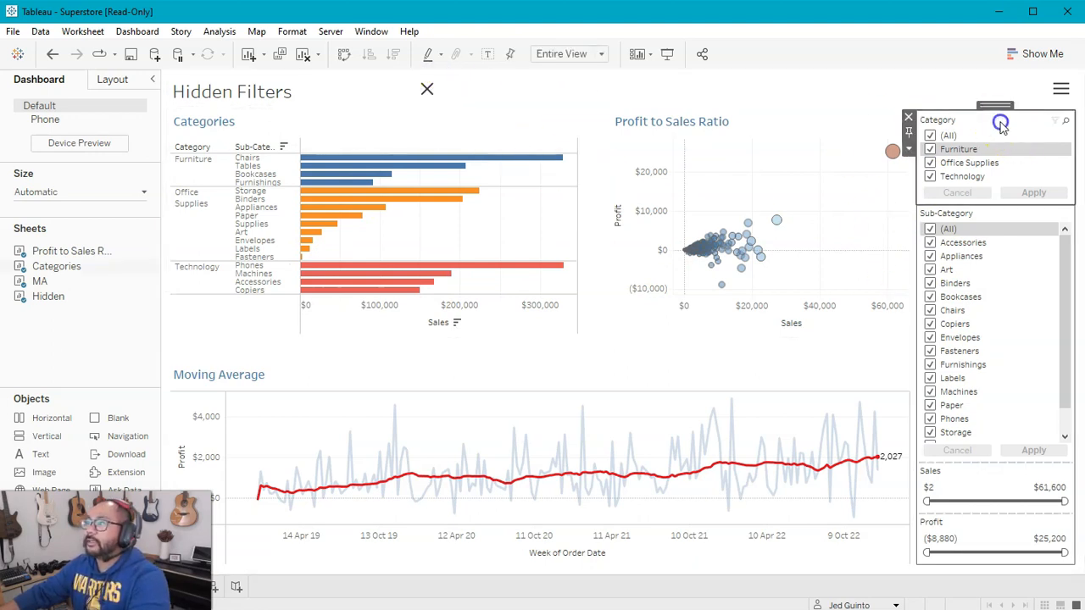
double_click(995, 105)
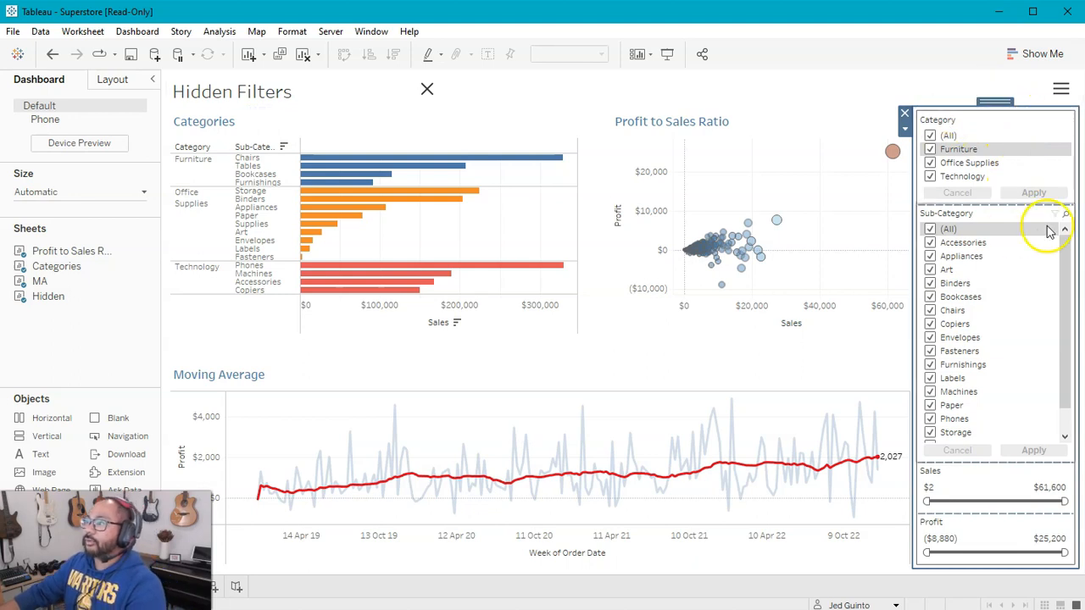
left_click(904, 130)
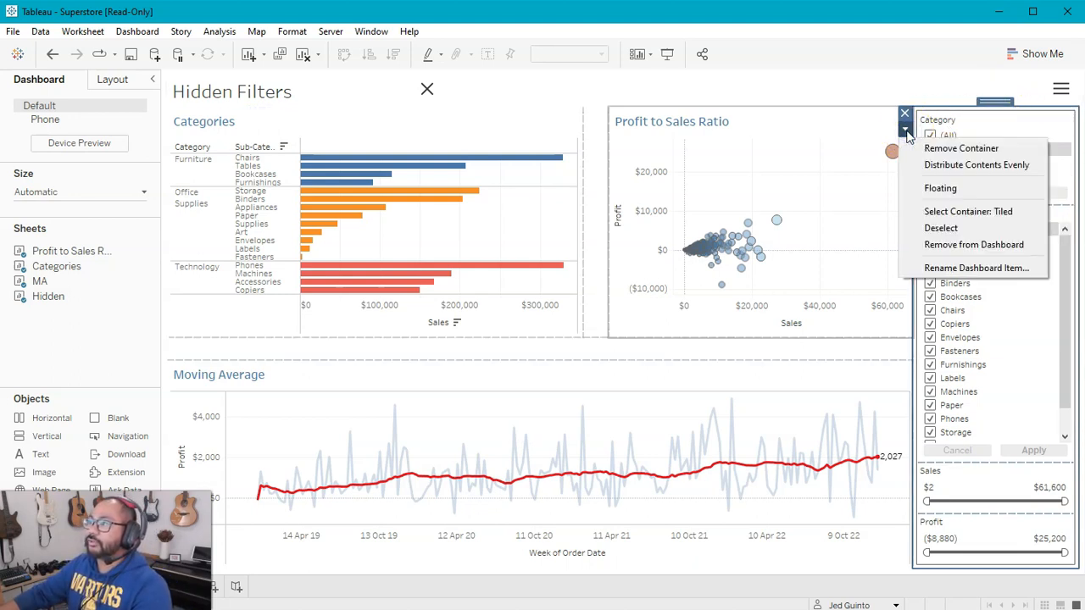
left_click(979, 195)
left_click_drag(976, 93, 467, 161)
Remove the blank spacers between Categories and Profit to Sales Ratio and above Moving Average.
left_click(261, 124)
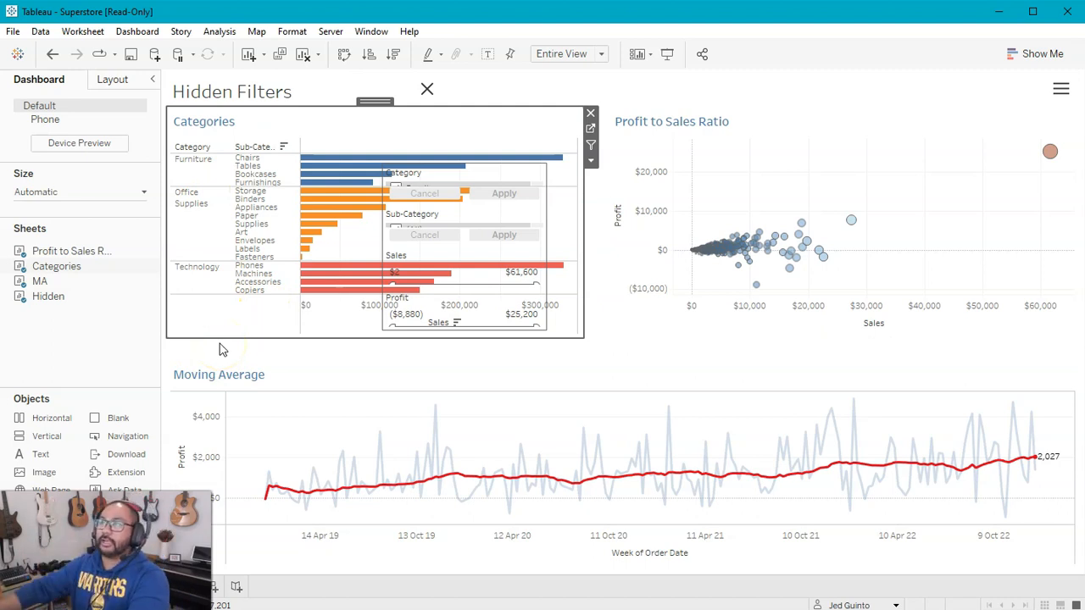
left_click(594, 229)
left_click_drag(619, 112, 175, 345)
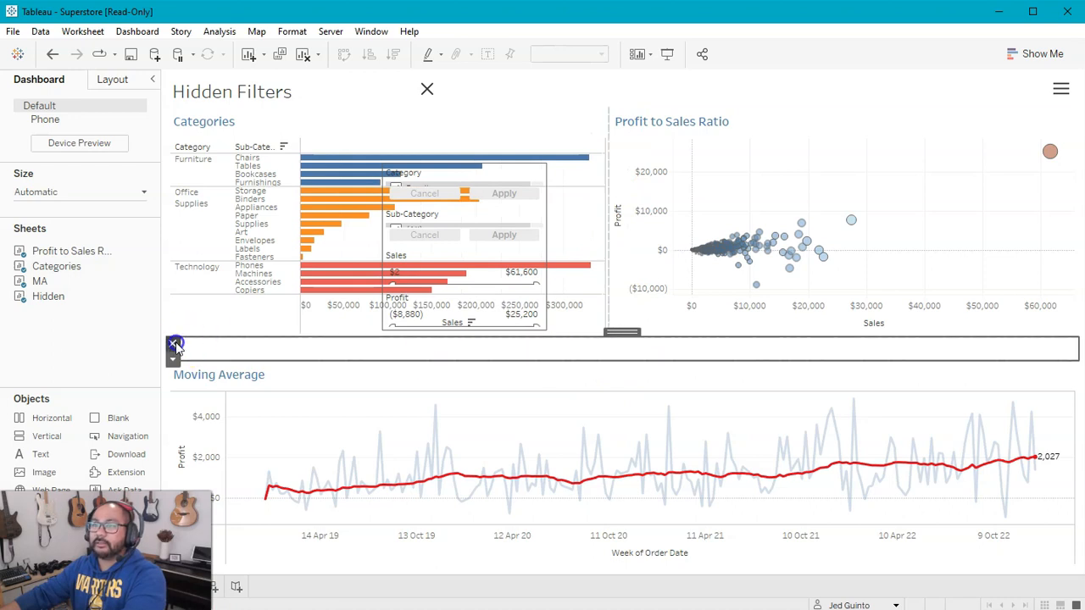
left_click(174, 345)
Make the Profit to Sales Ratio chart floating and enlarge it to cover the dashboard's upper-right area.
left_click(828, 126)
left_click_drag(831, 114, 932, 101)
left_click_drag(774, 272, 624, 341)
Make the Categories chart floating and enlarge it to fill the area beside the Profit to Sales Ratio chart.
left_click(548, 126)
left_click_drag(614, 100, 349, 105)
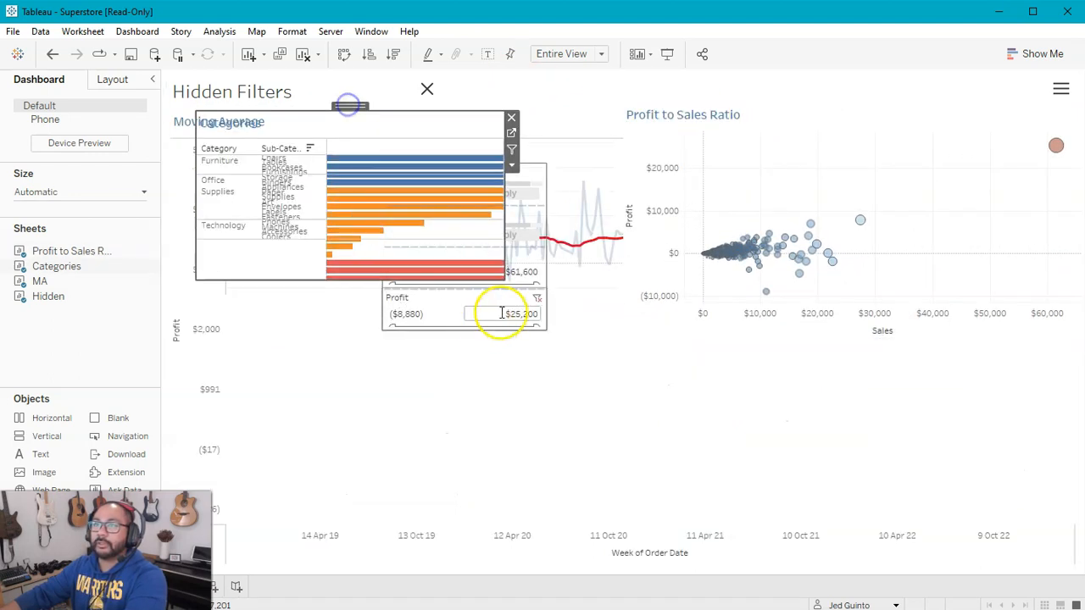
left_click_drag(505, 280, 612, 333)
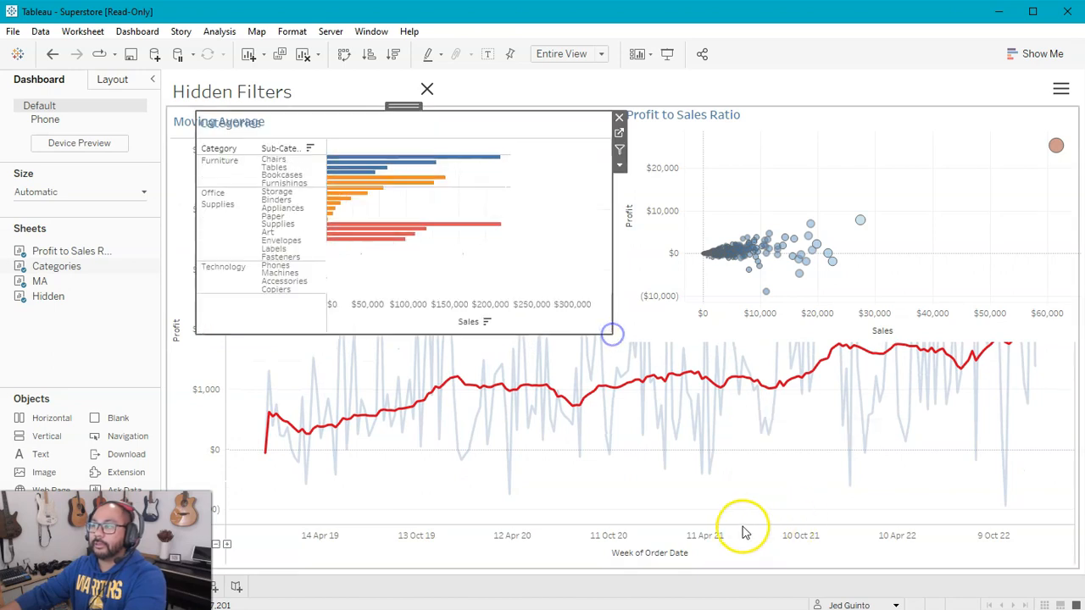
Make the Moving Average chart floating and stretch it across the dashboard's width below the other two charts.
left_click(746, 499)
left_click_drag(623, 102, 350, 390)
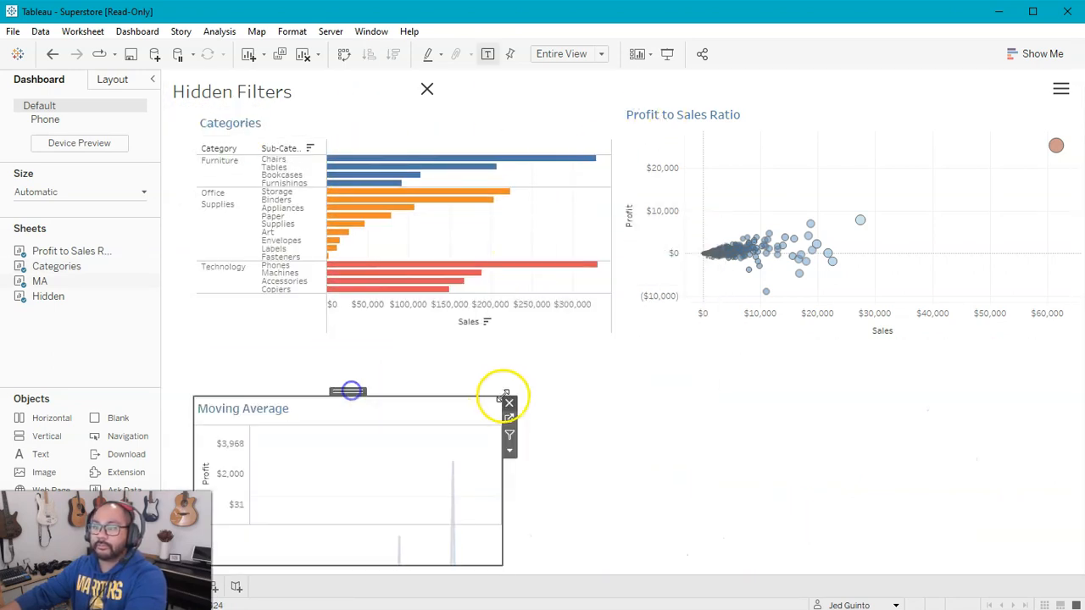
left_click_drag(502, 396, 1077, 341)
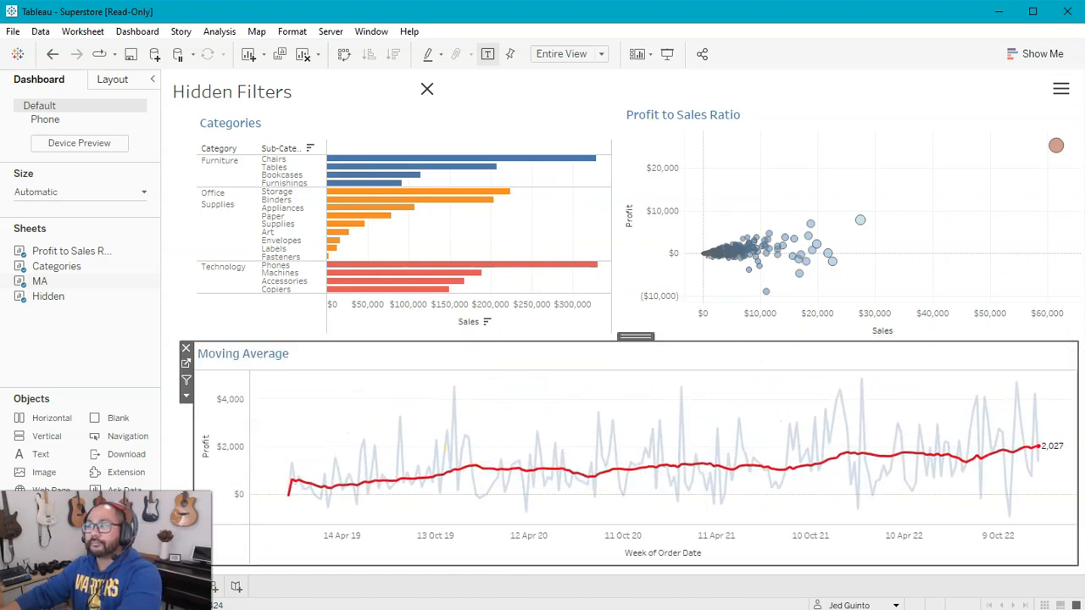
Move the filter container's Show/Hide button from beside the dashboard title to the margin beside the Categories chart.
left_click(465, 88)
left_click(424, 88)
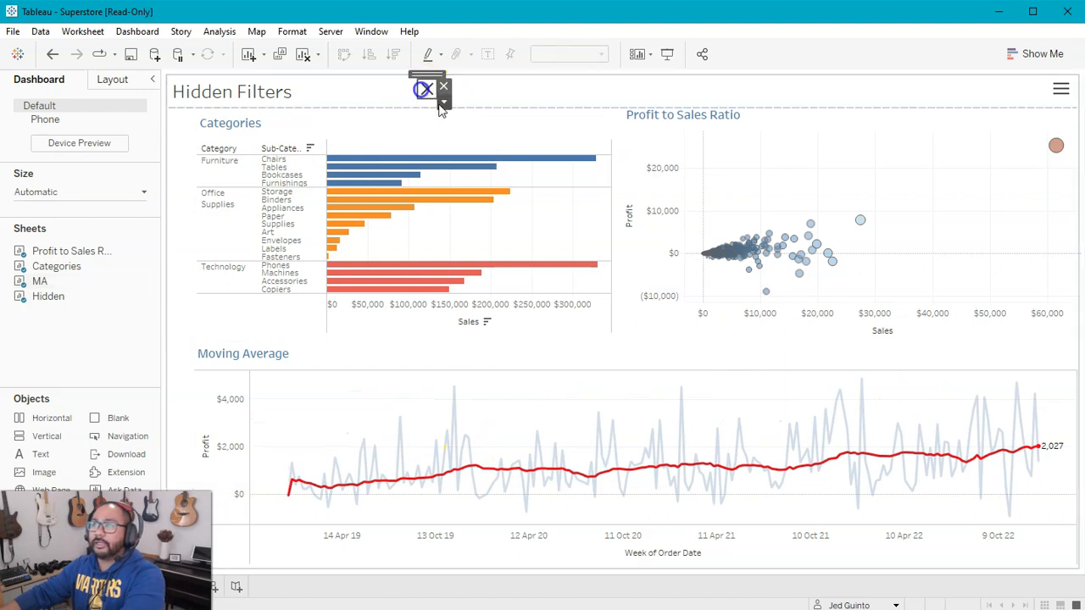
left_click_drag(427, 73, 221, 138)
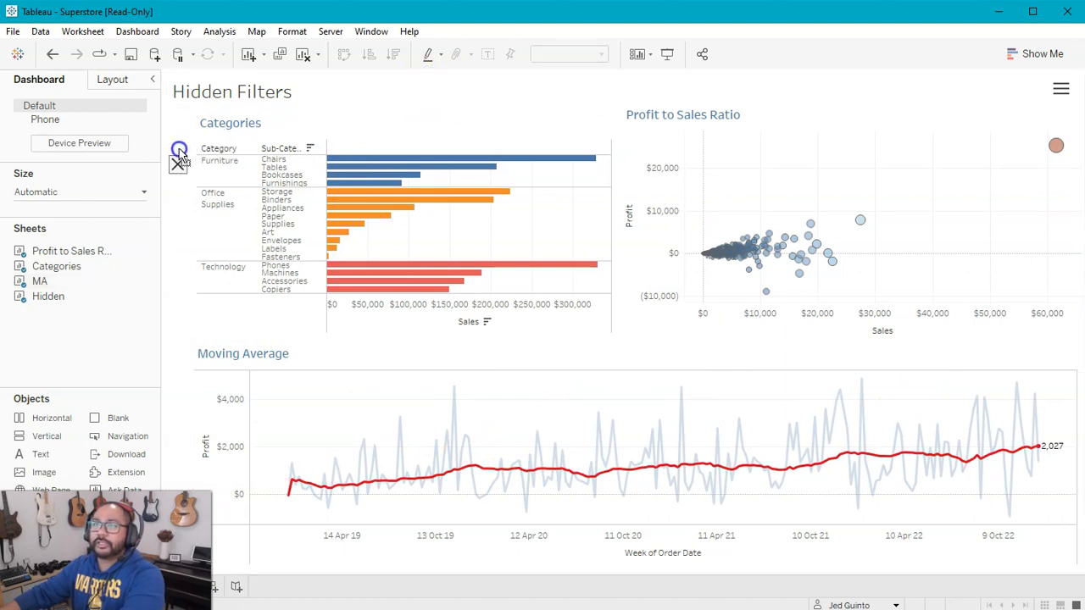
left_click(365, 108)
left_click(111, 318)
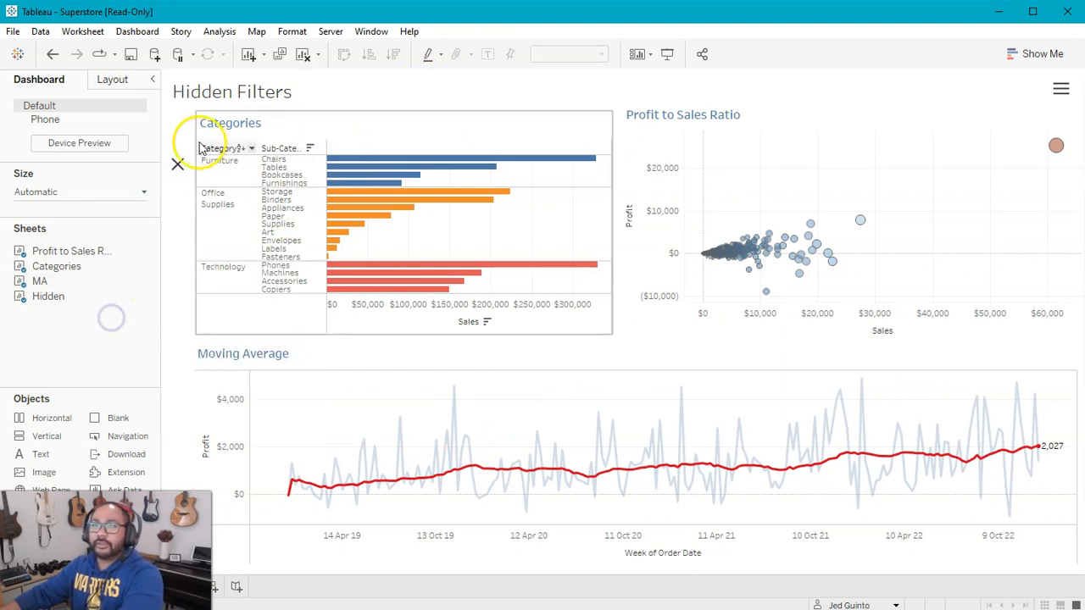
Test the Show/Hide button beside the Categories chart by hiding and showing the filter container.
right_click(177, 165)
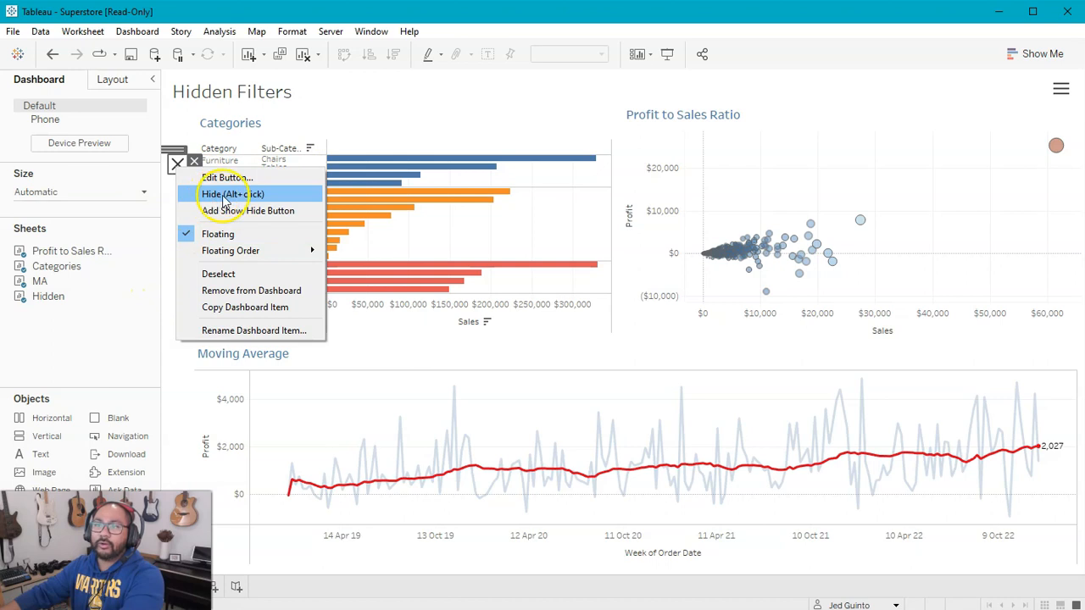
left_click(224, 194)
right_click(177, 170)
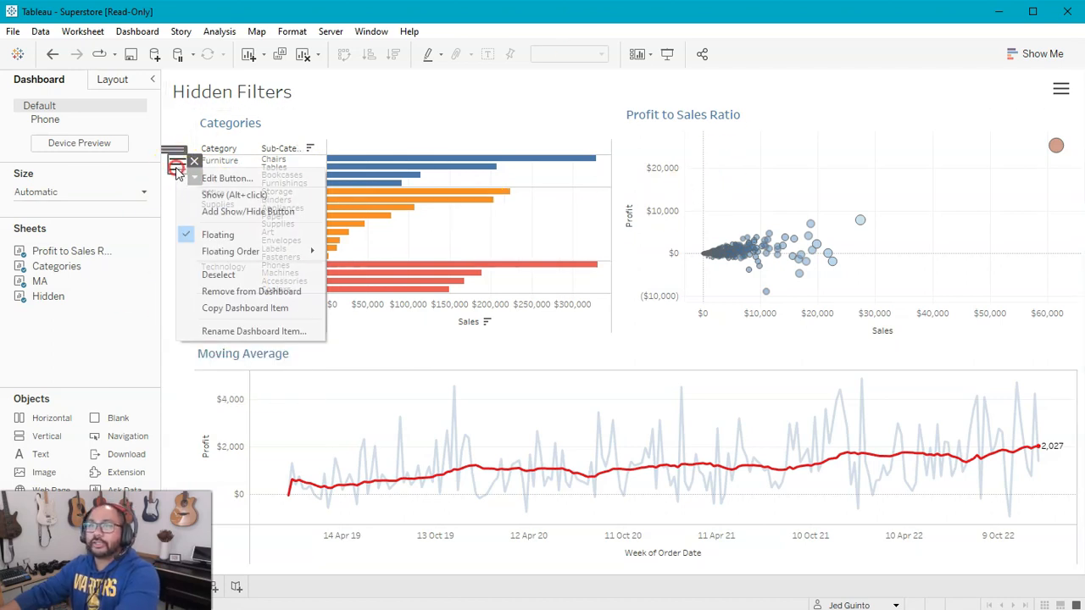
left_click(255, 194)
Move the Categories chart off the filter container and place the container over the Moving Average chart.
left_click_drag(403, 123, 834, 182)
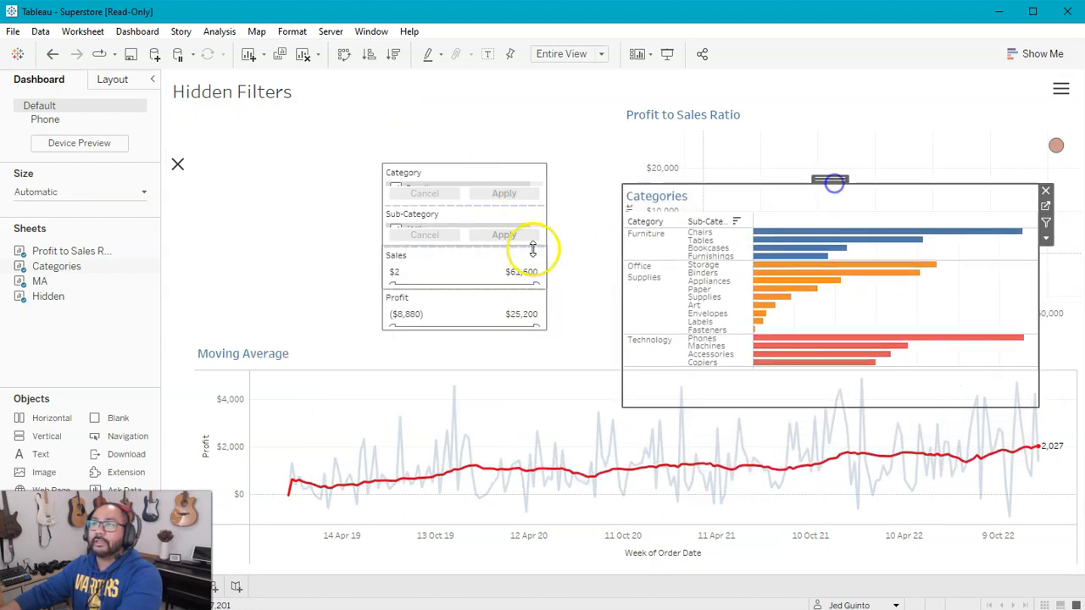
left_click(479, 164)
left_click_drag(475, 161, 265, 312)
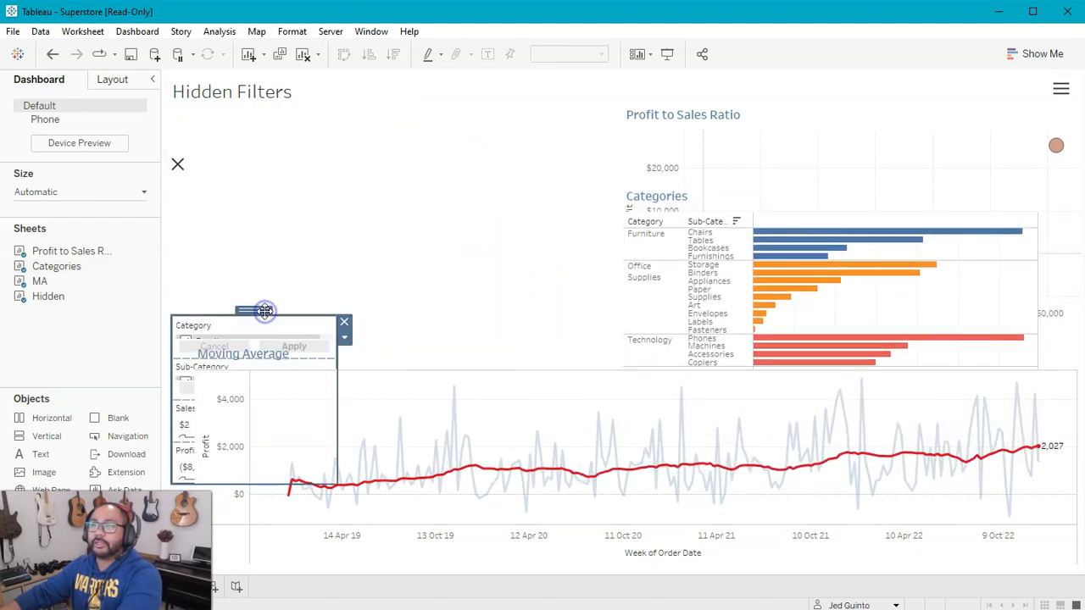
left_click(344, 337)
left_click(407, 412)
left_click(535, 415)
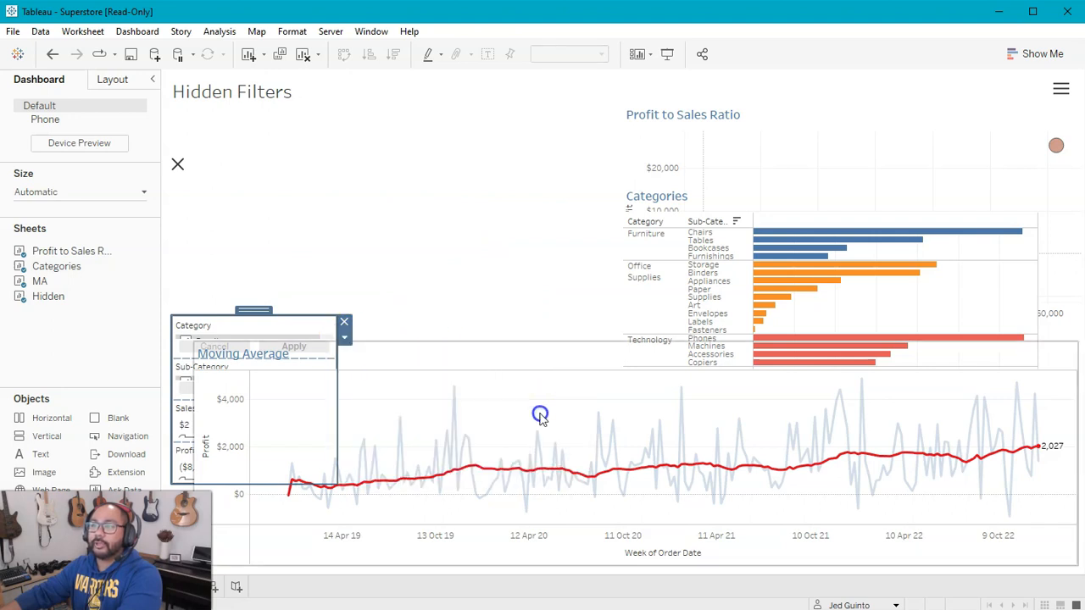
left_click_drag(251, 315, 379, 346)
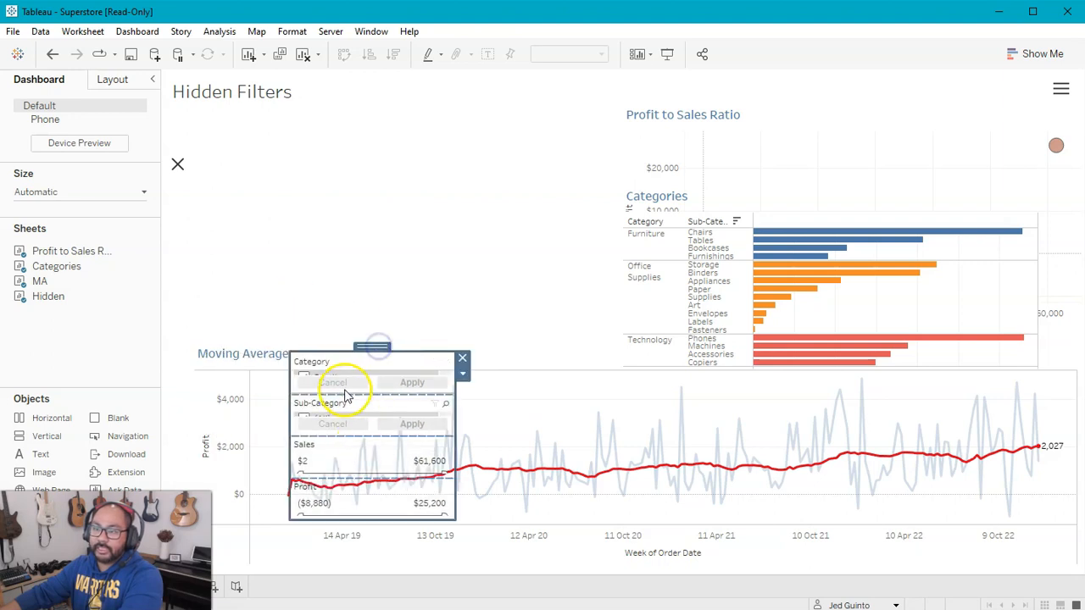
Set the filter container's background to white and shift the container slightly over the Moving Average chart.
left_click(110, 80)
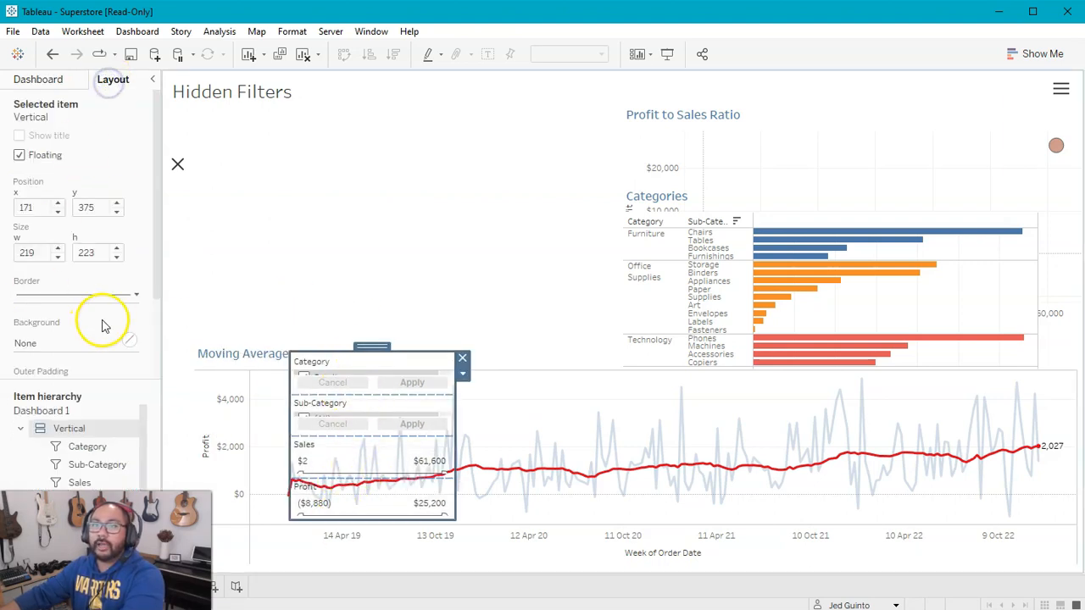
left_click(66, 343)
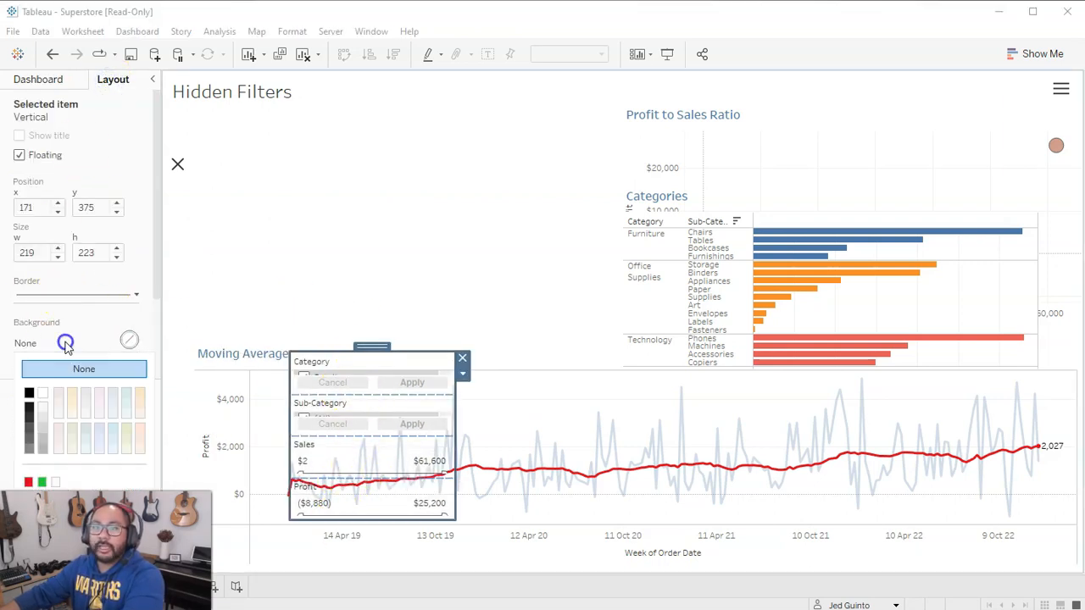
left_click(44, 395)
left_click_drag(363, 356, 360, 386)
Move the Categories chart back to its place beside the Profit to Sales Ratio chart.
left_click(844, 179)
left_click_drag(843, 179, 408, 105)
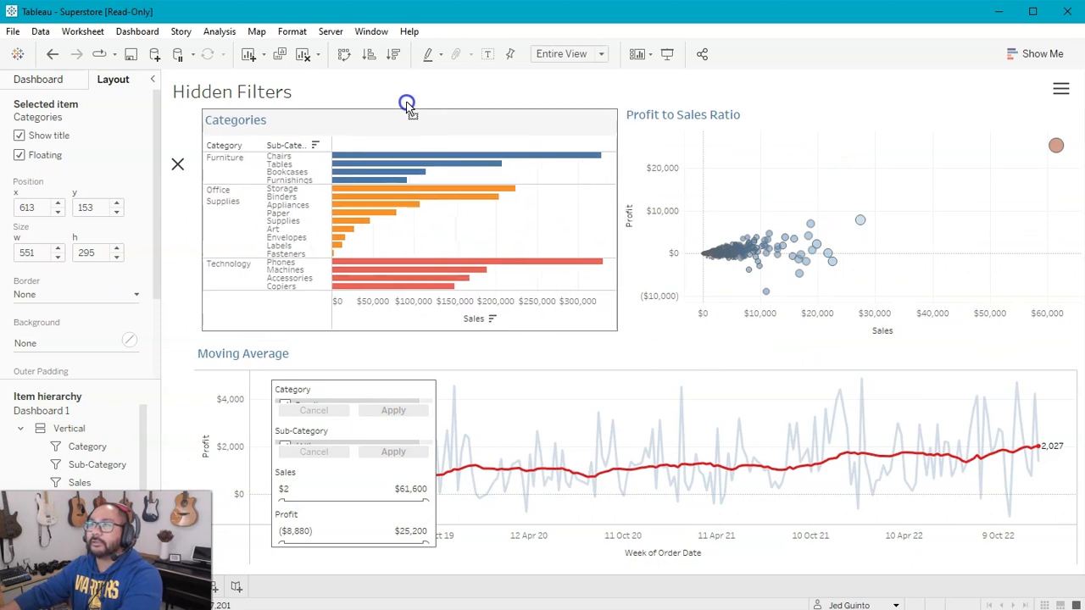
left_click(187, 255)
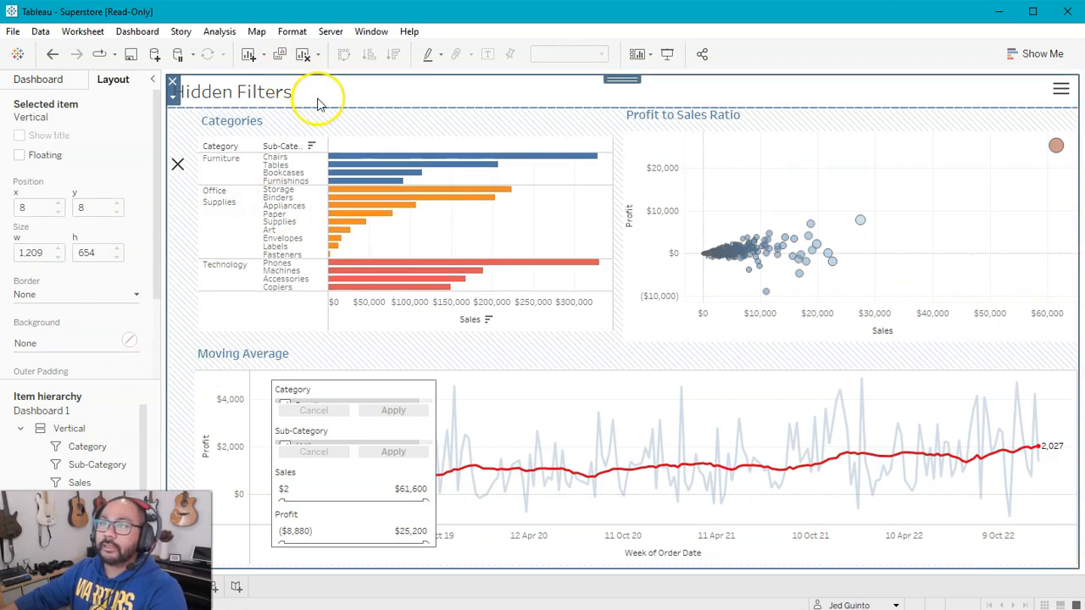
key("Escape")
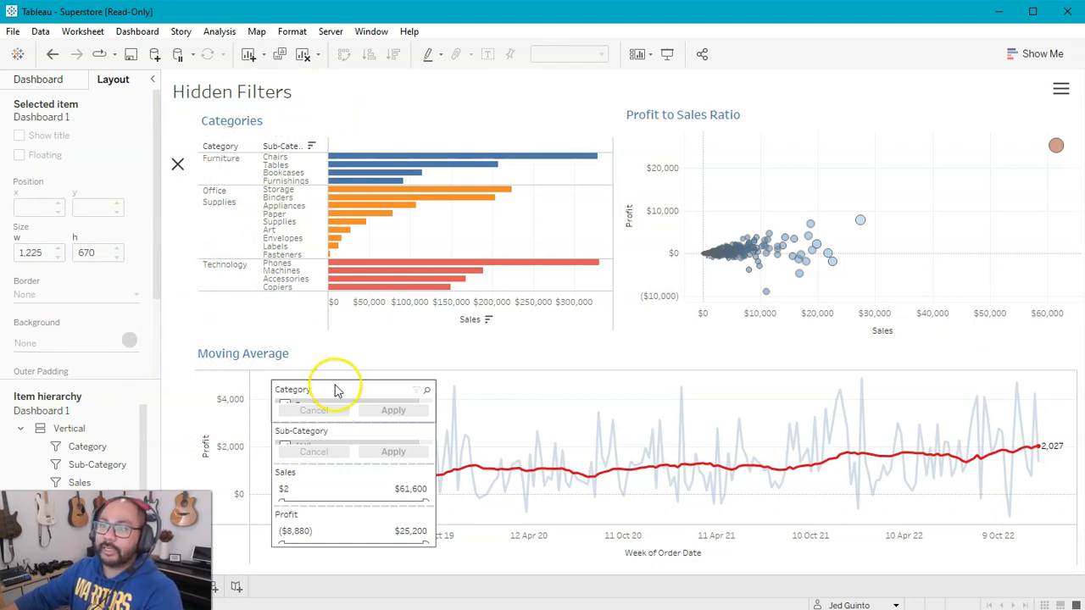
Move the filter container over the Categories chart beside its Show/Hide button and enlarge it to about 257 by 590.
left_click(349, 382)
double_click(362, 376)
left_click_drag(362, 378, 282, 117)
left_click_drag(356, 285, 395, 563)
left_click_drag(394, 240, 386, 242)
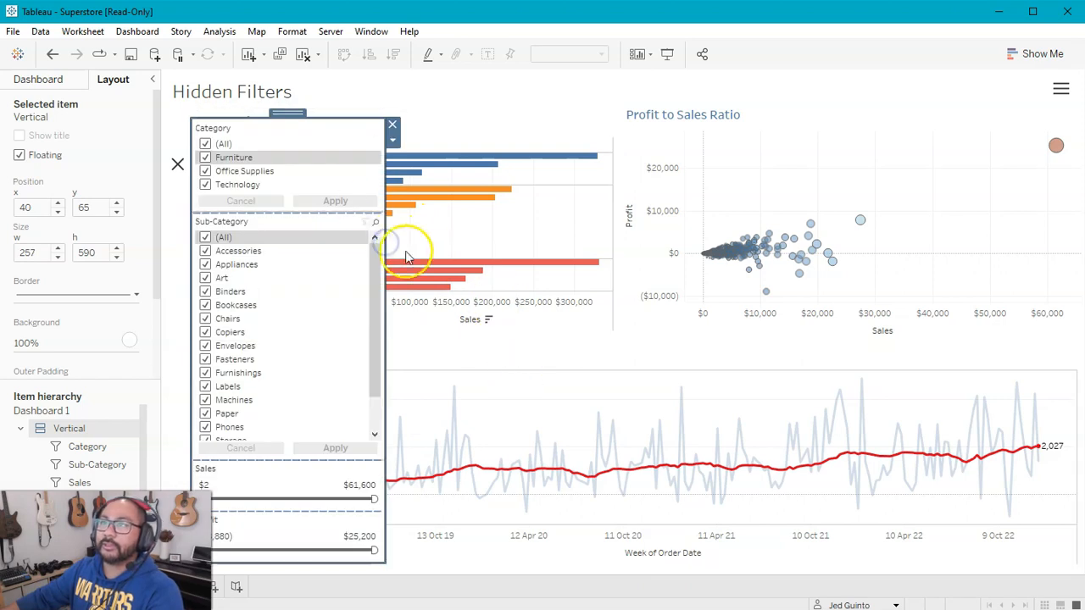
left_click(181, 344)
left_click(486, 126)
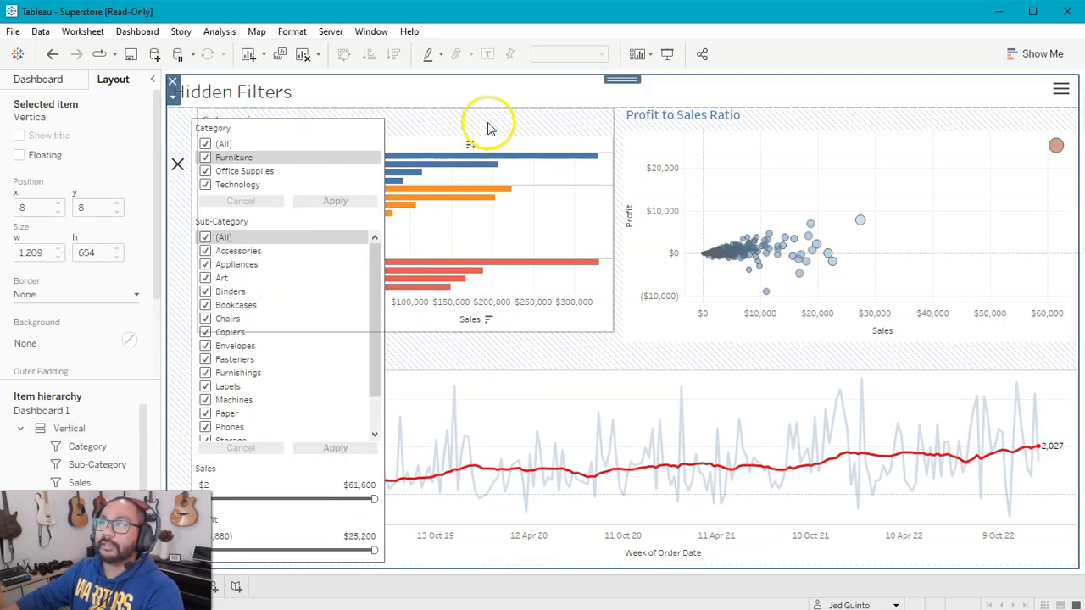
Hide the filter container with the Show/Hide button beside the Categories chart.
right_click(174, 166)
left_click(234, 194)
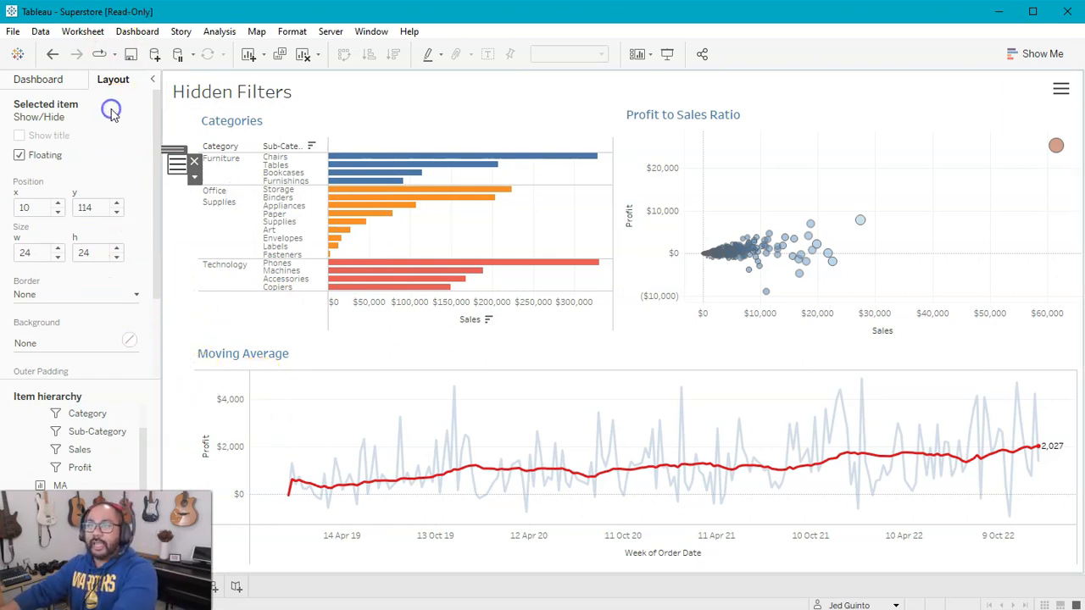
left_click(177, 197)
key("Escape")
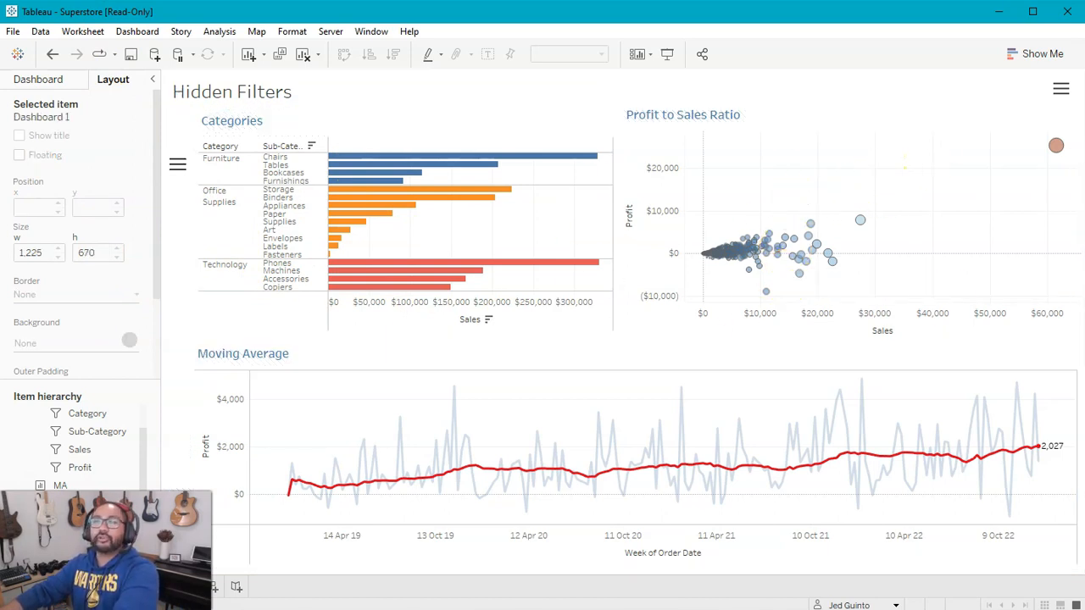
Check how the filter container overlays the charts by showing it and hiding it again.
right_click(177, 169)
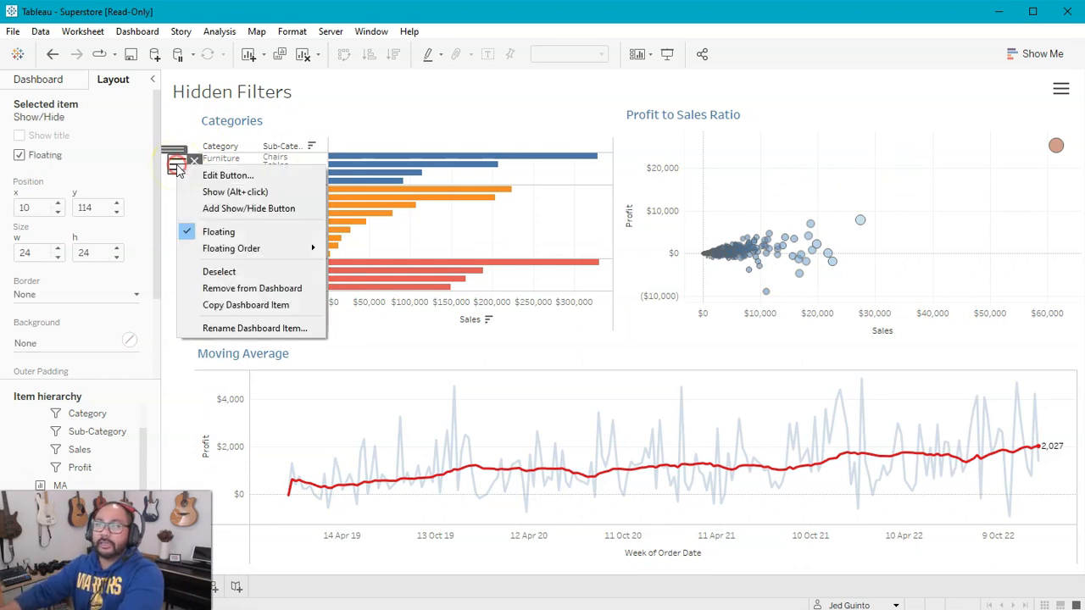
left_click(234, 193)
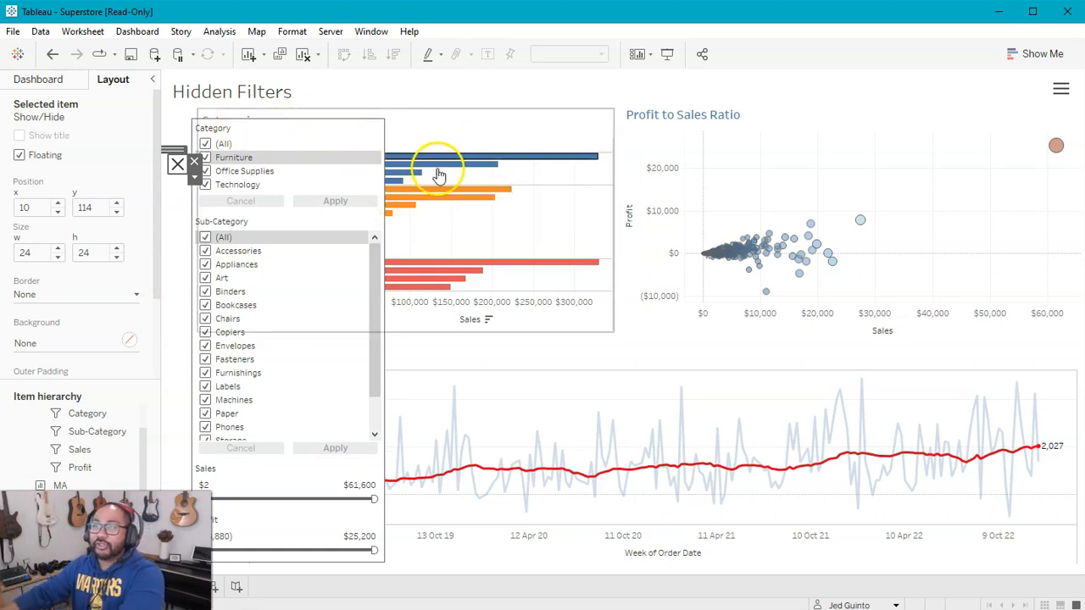
mouse_move(449, 271)
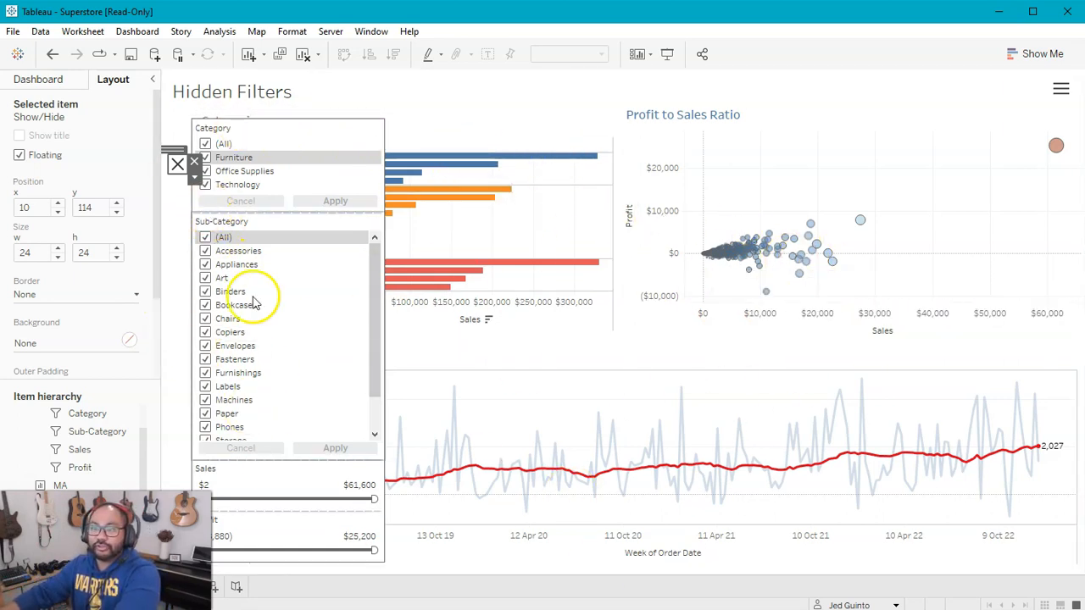
right_click(177, 165)
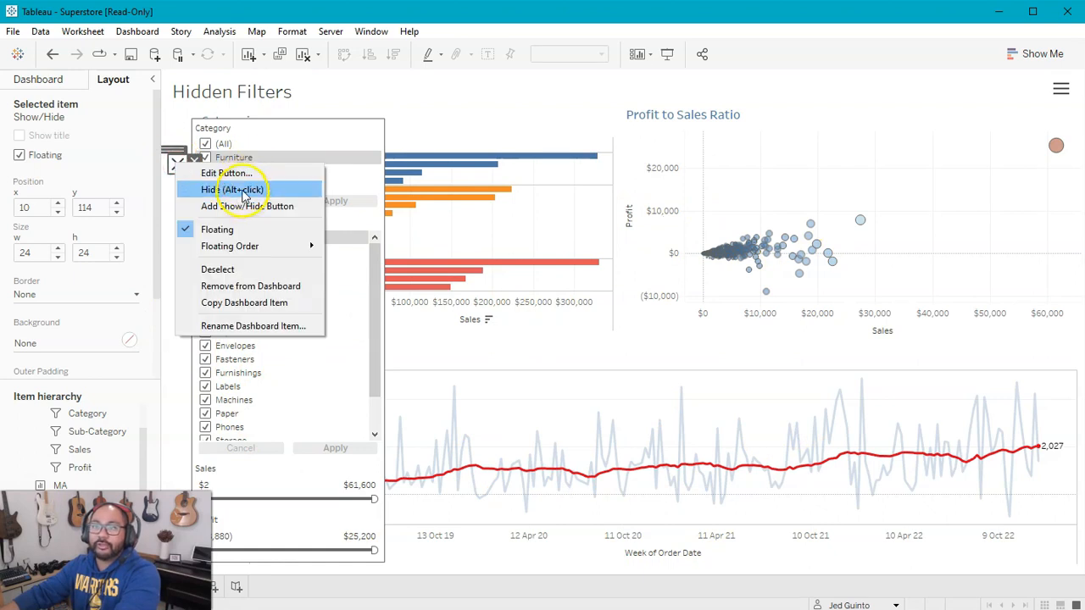
left_click(243, 190)
left_click(179, 220)
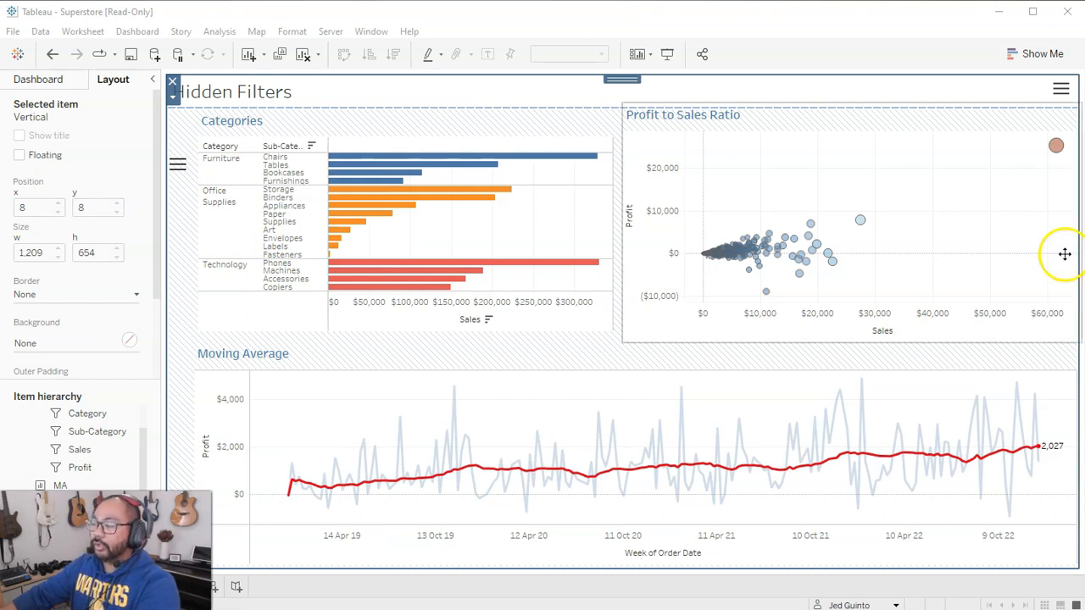
mouse_move(930, 110)
left_mouse_down()
mouse_move(932, 593)
mouse_move(1047, 322)
mouse_move(1051, 106)
left_mouse_up()
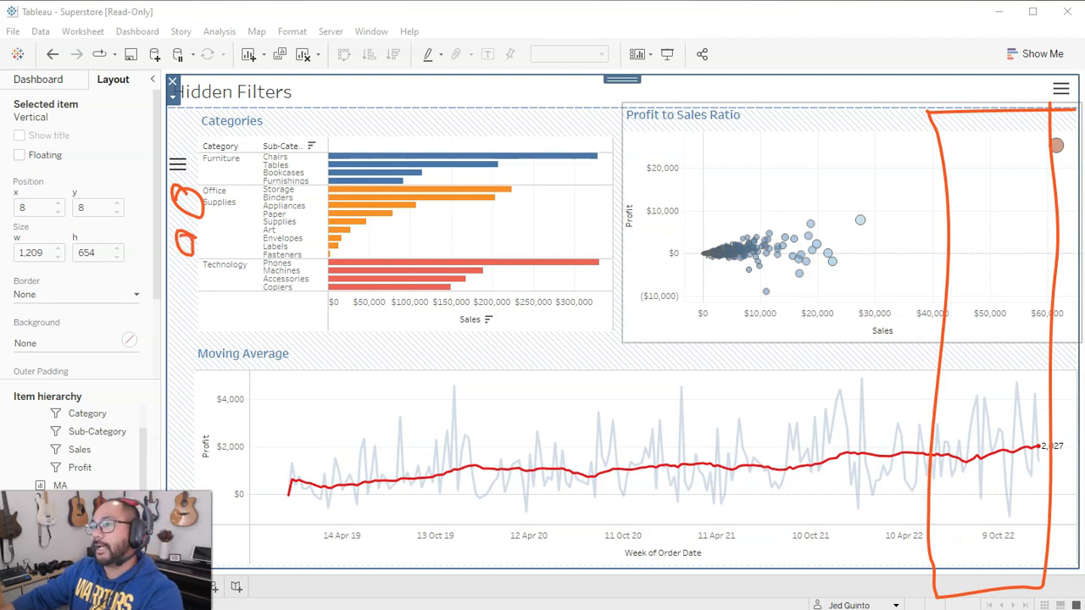
key("Escape")
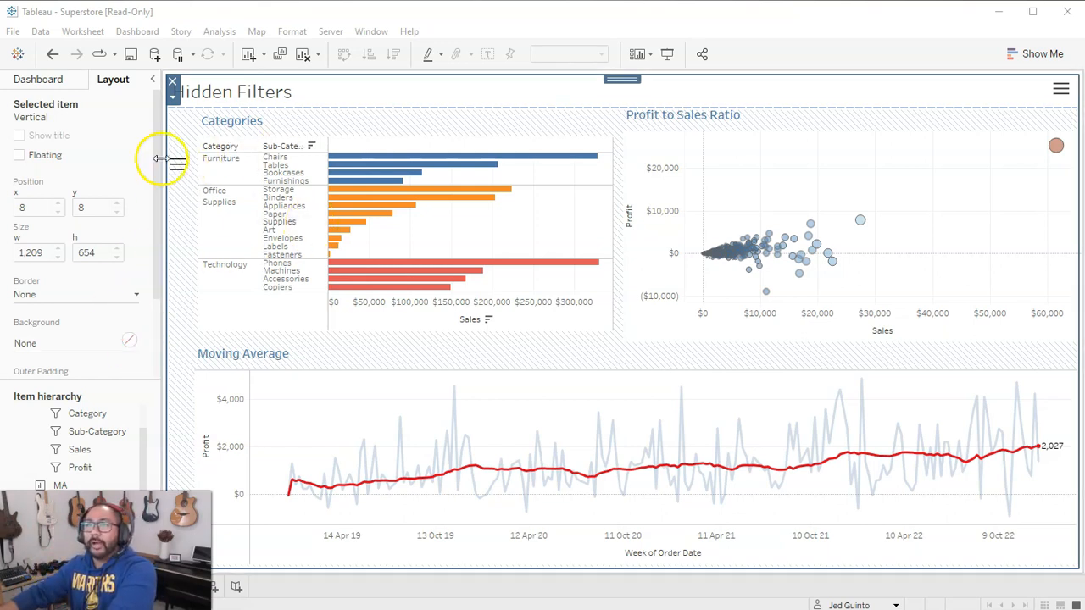
left_click(114, 178)
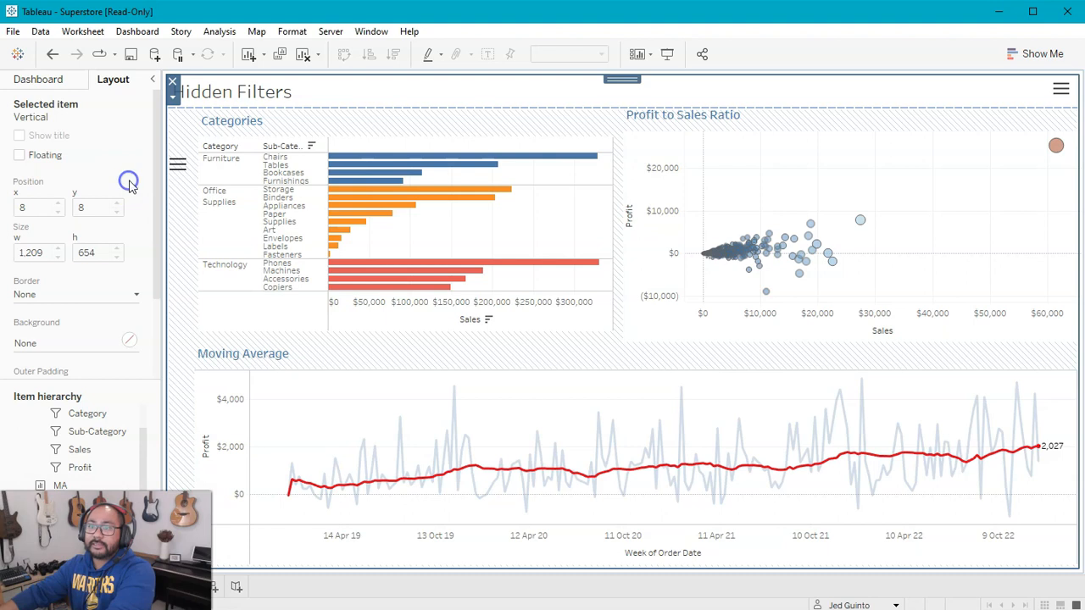
left_click(530, 225)
left_click(179, 273)
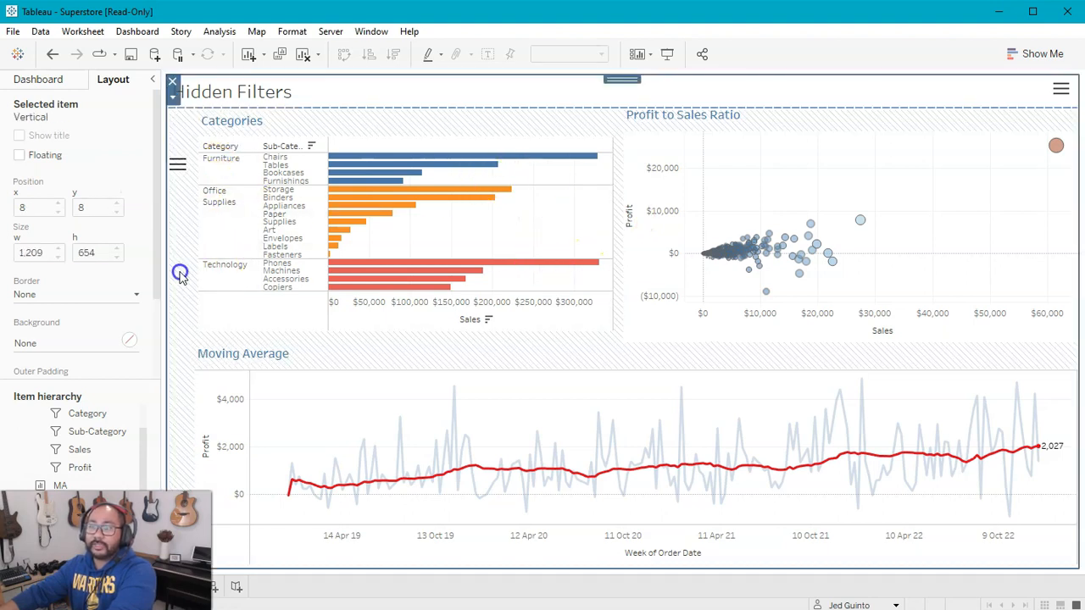
key("Escape")
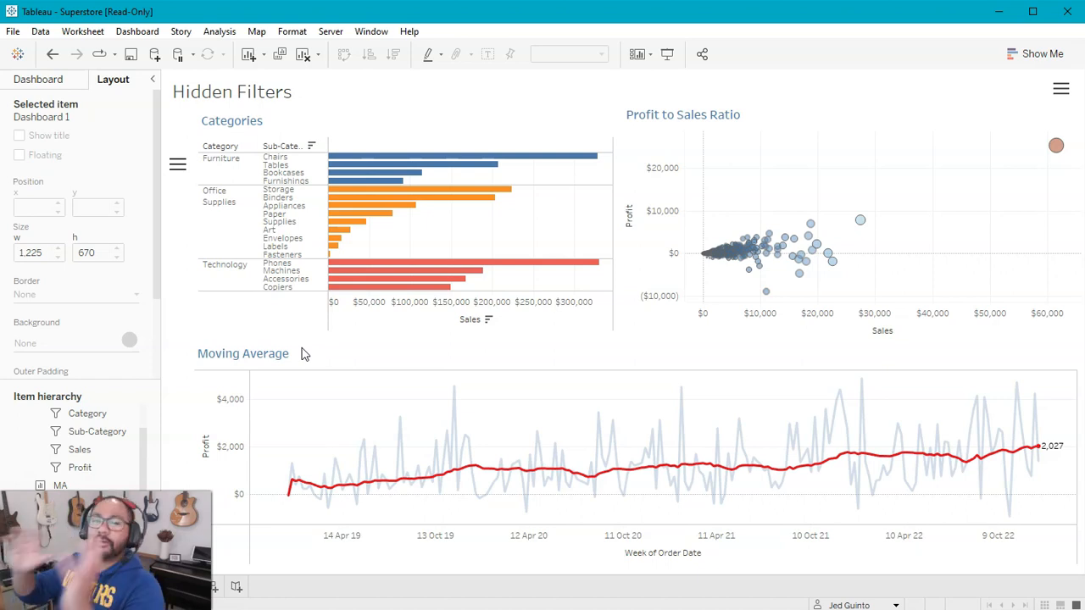
Add a Show/Hide button to the floating Categories chart.
left_click(351, 381)
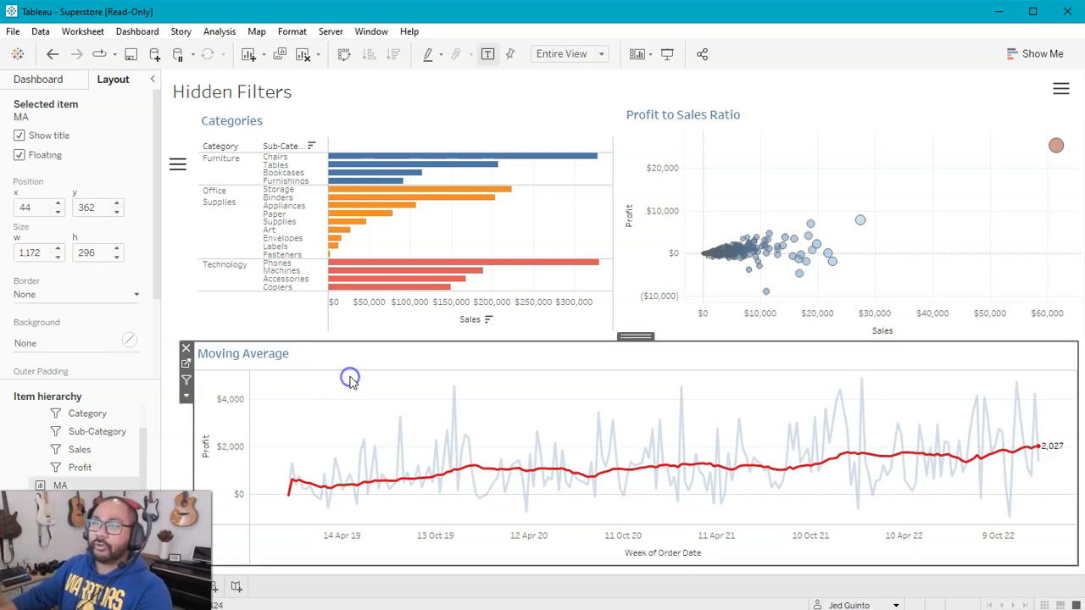
left_click(186, 395)
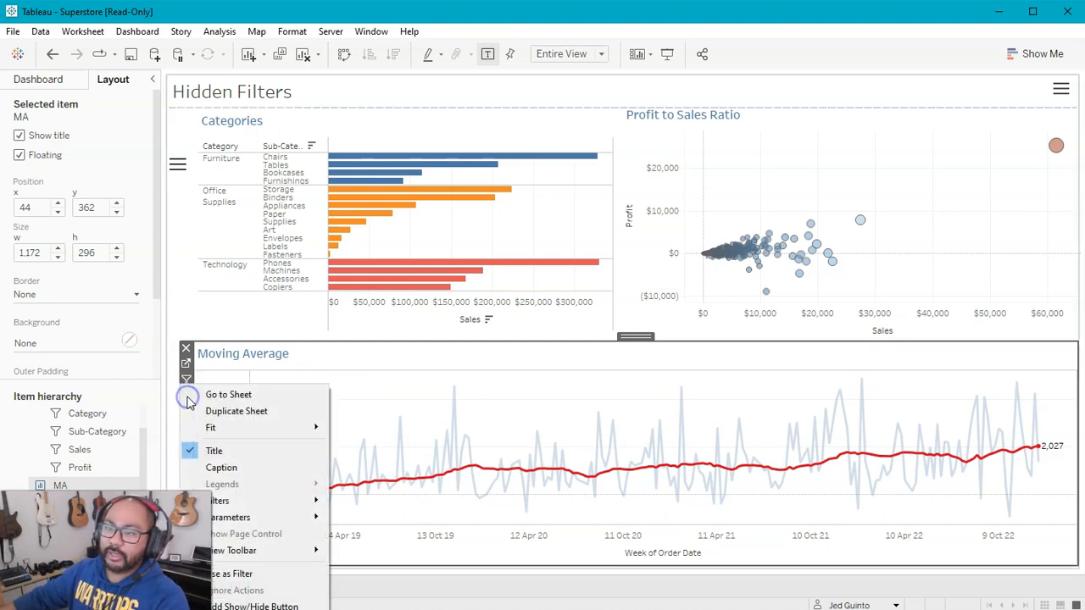
left_click(538, 114)
left_click(534, 116)
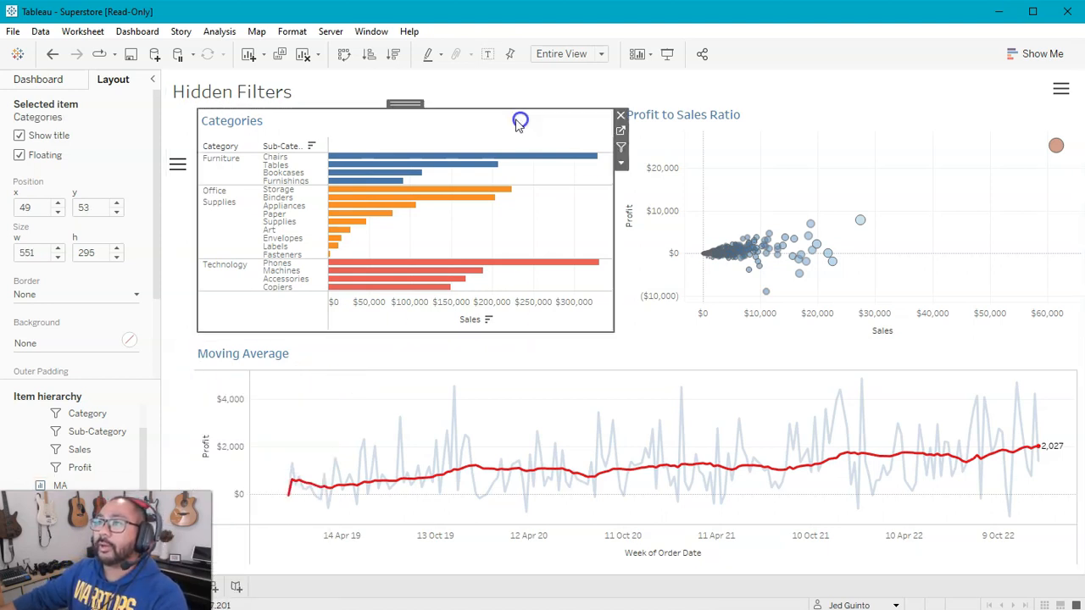
left_click(620, 159)
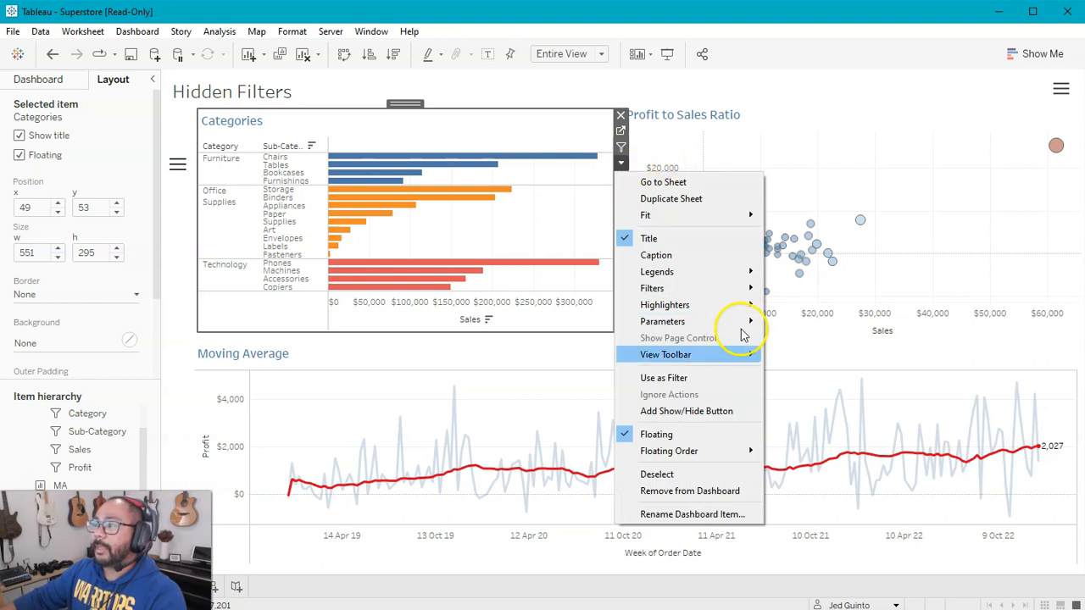
left_click(734, 412)
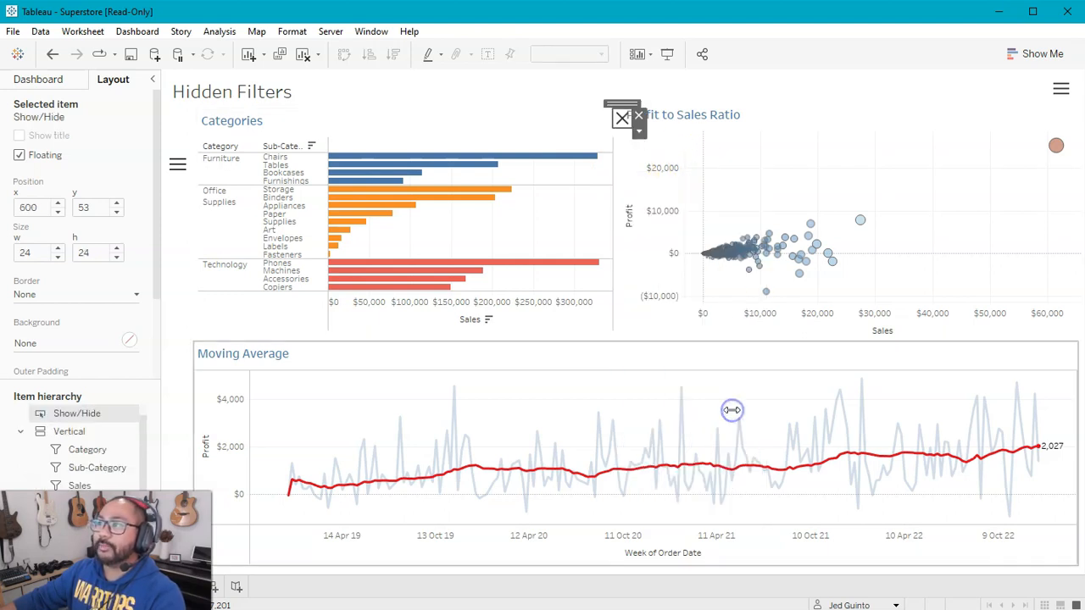
Move the Categories chart's Show/Hide button above the chart to about x 251, y 16 and hide the chart with it.
left_click_drag(622, 101, 358, 74)
right_click(360, 91)
left_click(390, 111)
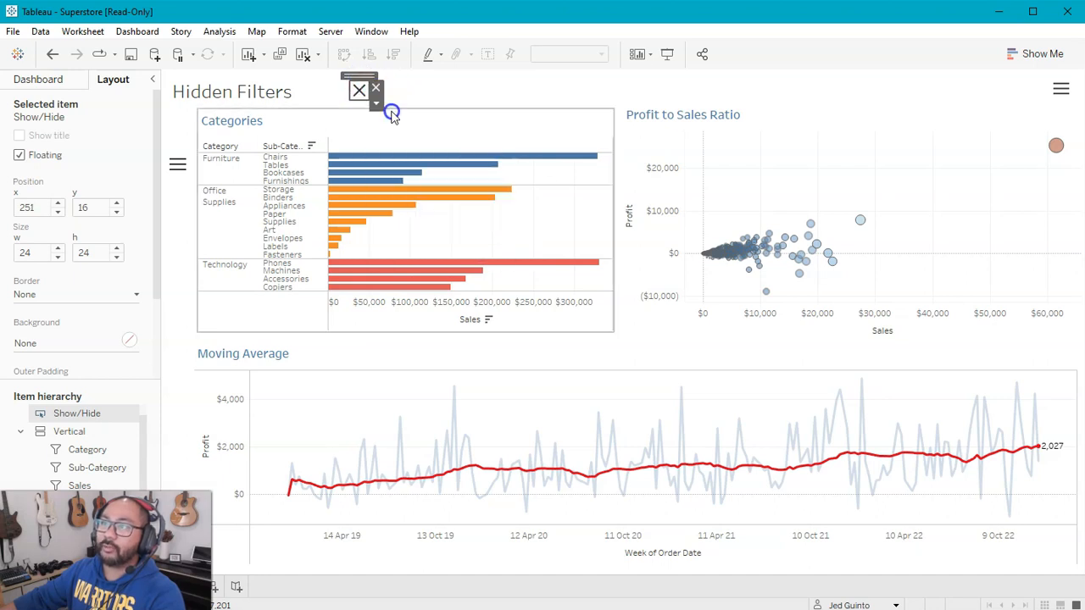
Show the Categories chart again and remove its Show/Hide button from the dashboard.
right_click(360, 90)
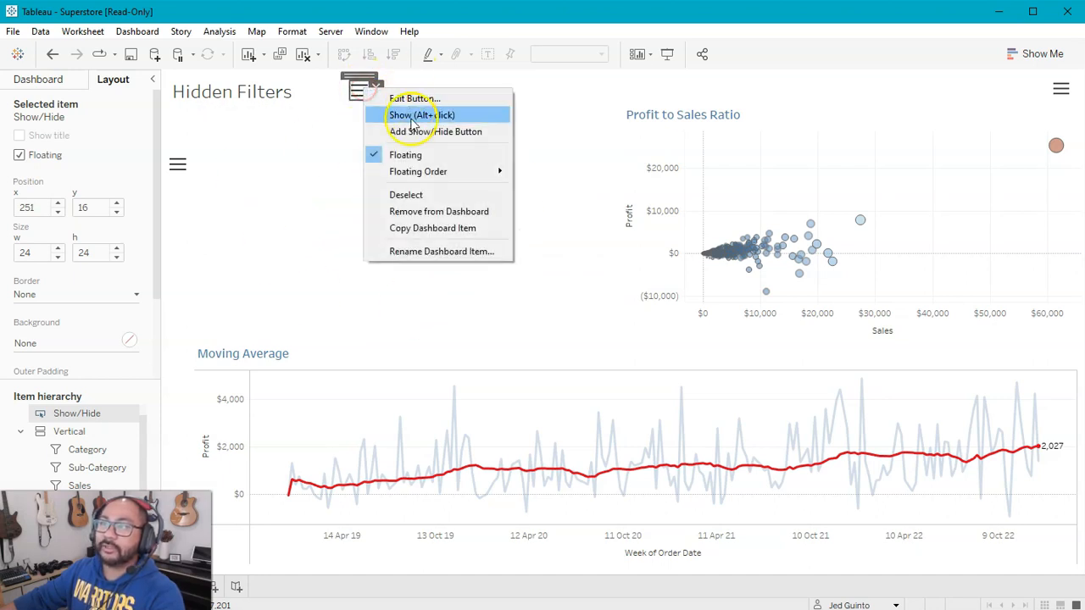
left_click(391, 113)
left_click(375, 89)
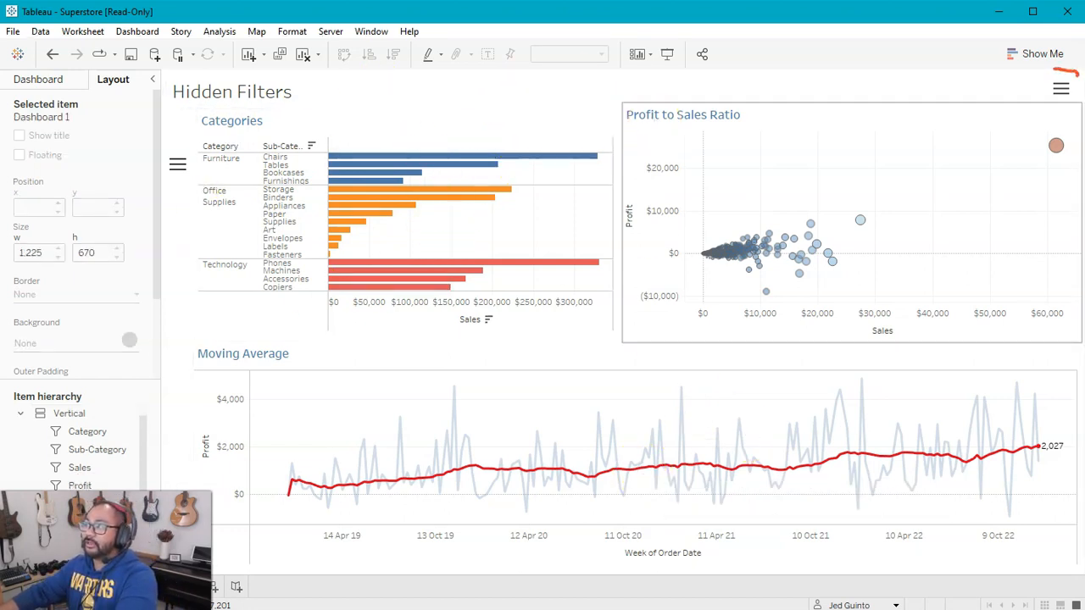
Reveal the hidden floating bubble chart with the Show/Hide button above the Profit to Sales Ratio chart.
left_click(1065, 97)
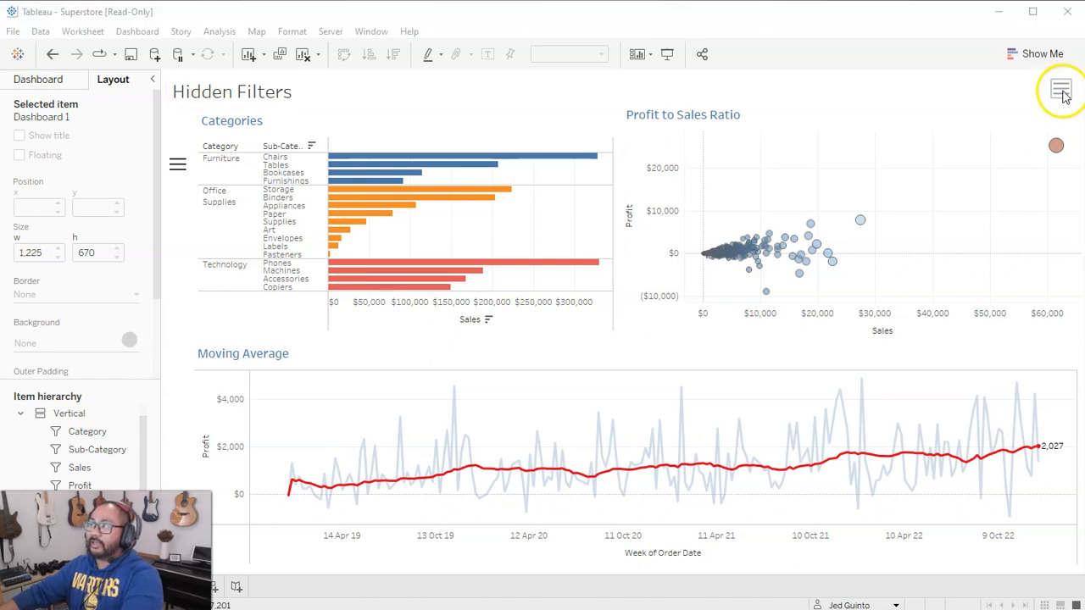
right_click(1063, 91)
left_click(1074, 117)
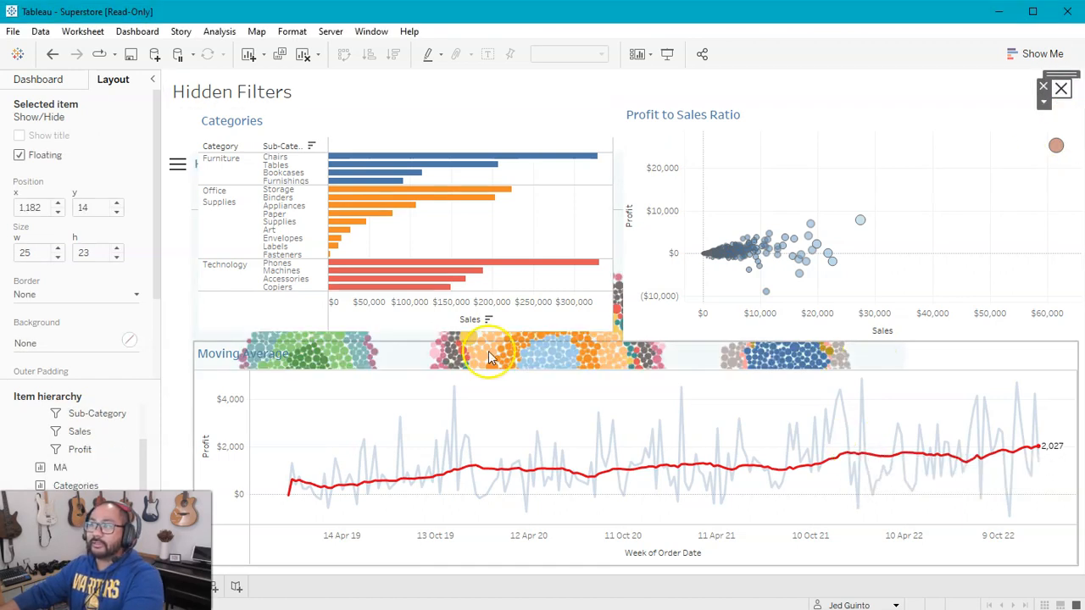
Bring the Hidden Bubbles chart in front of the other floating charts and move it to about x 120, y 87.
left_click(618, 223)
left_click(913, 206)
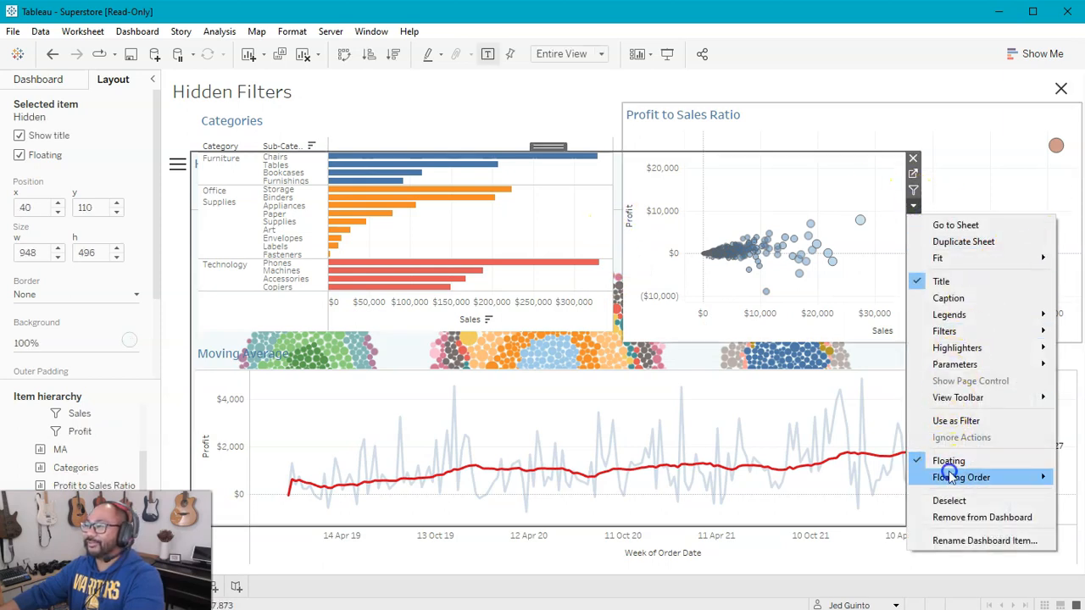
left_click_drag(554, 138, 616, 133)
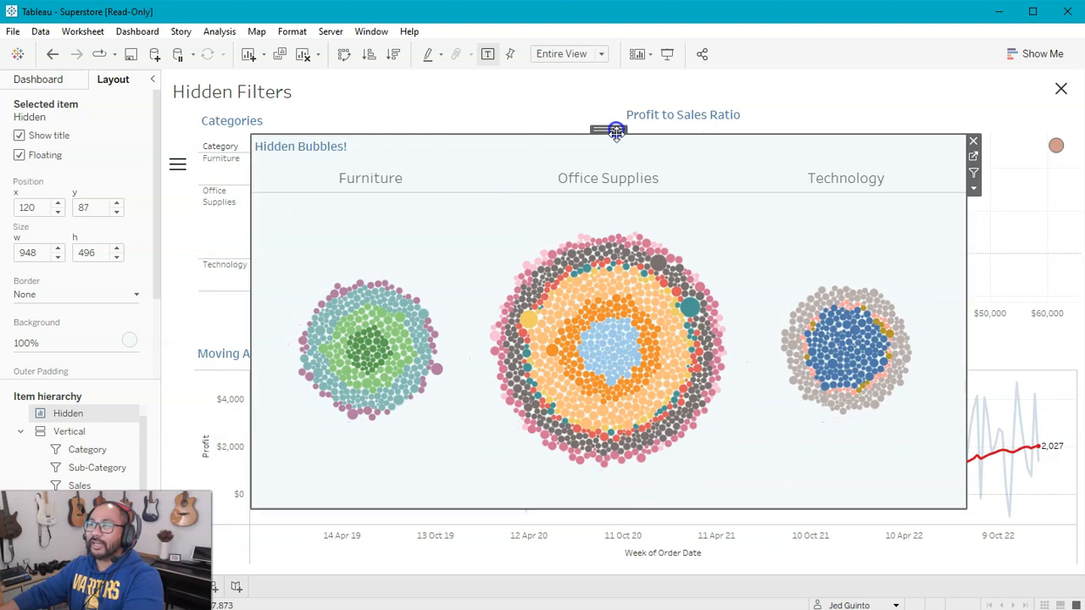
Test the Show/Hide button above the Profit to Sales Ratio chart by hiding and showing the Hidden Bubbles chart.
left_click(1059, 88)
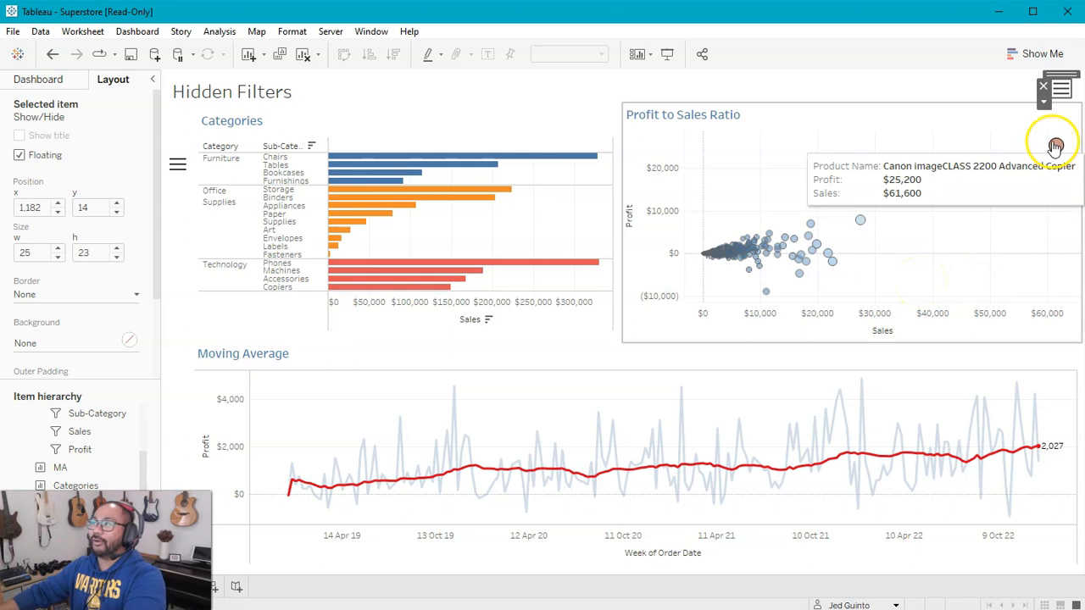
left_click(1063, 89)
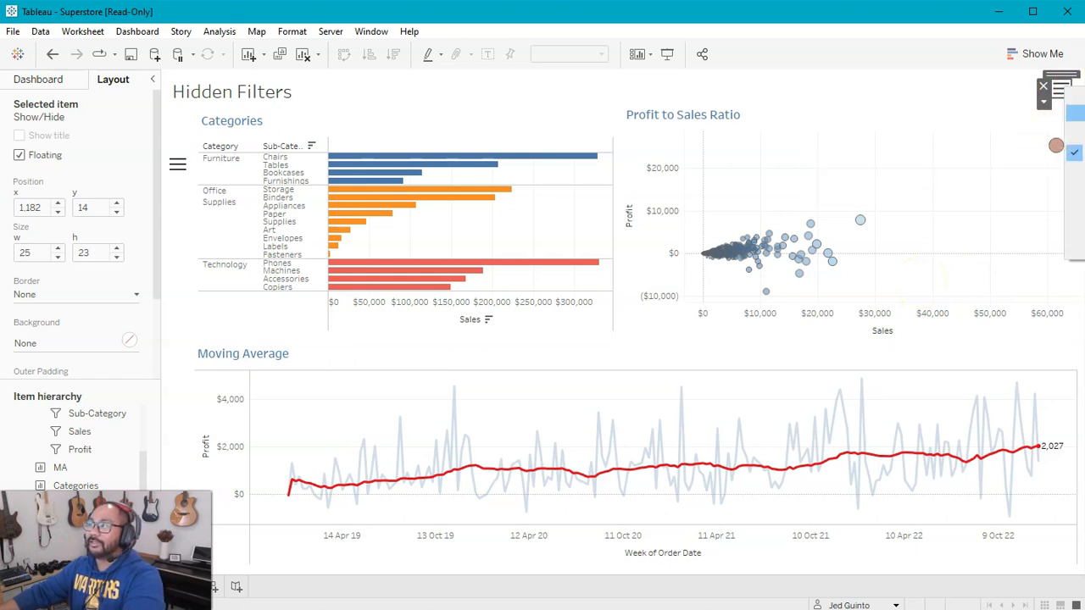
left_click(1075, 114)
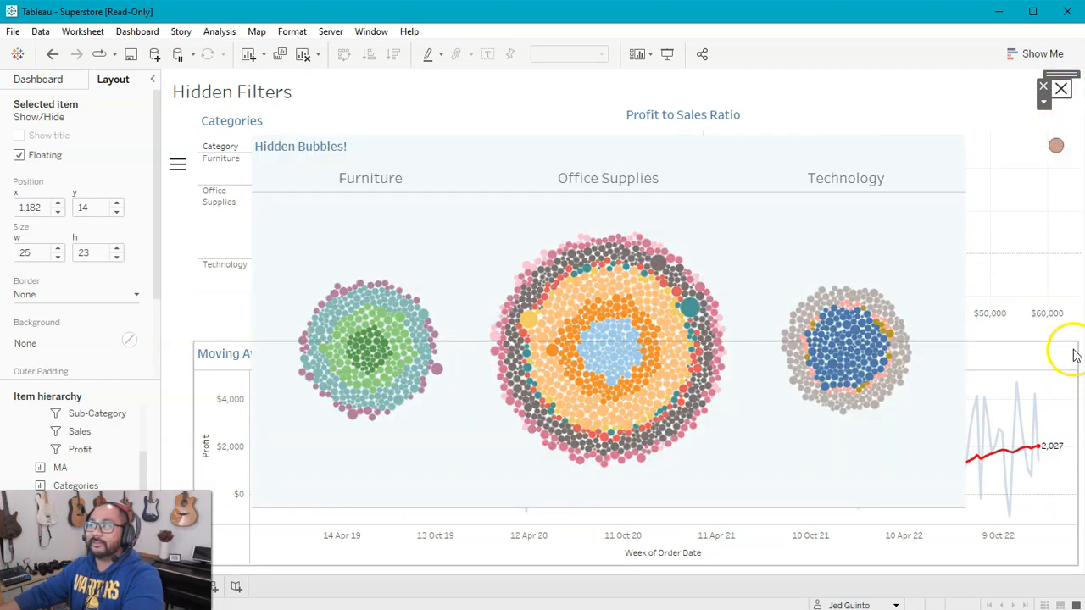